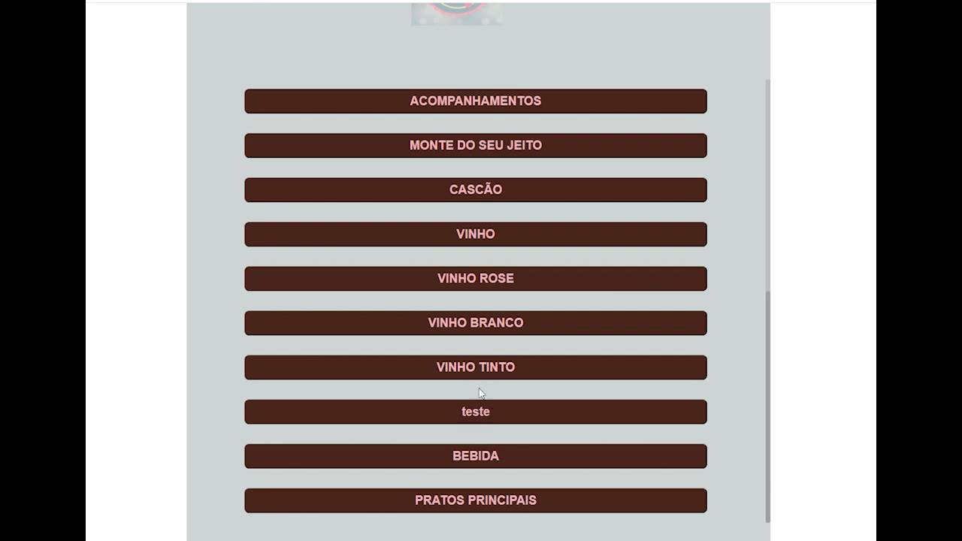
- View the dishes in the VINHO TINTO category, collapse it again and go to the administrator menu
left_click(490, 367)
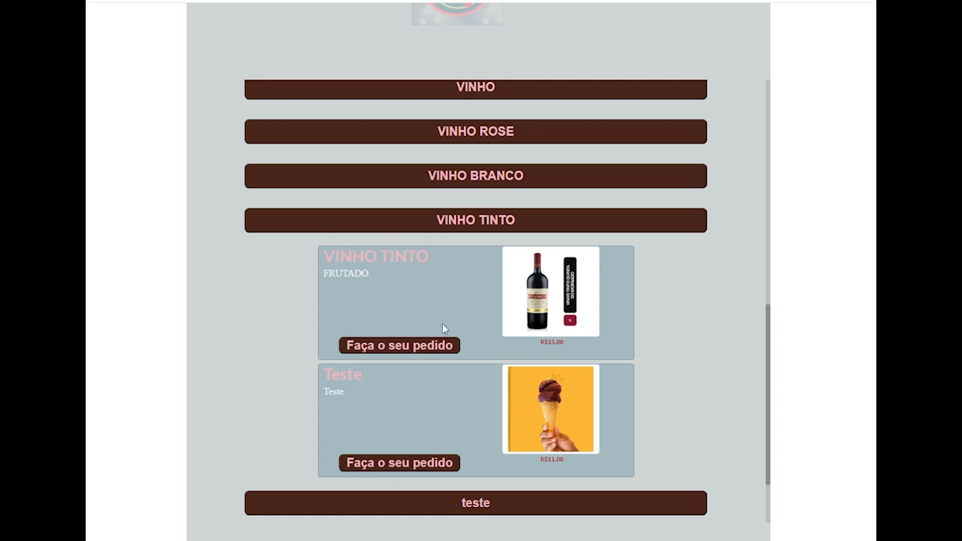
left_click(492, 219)
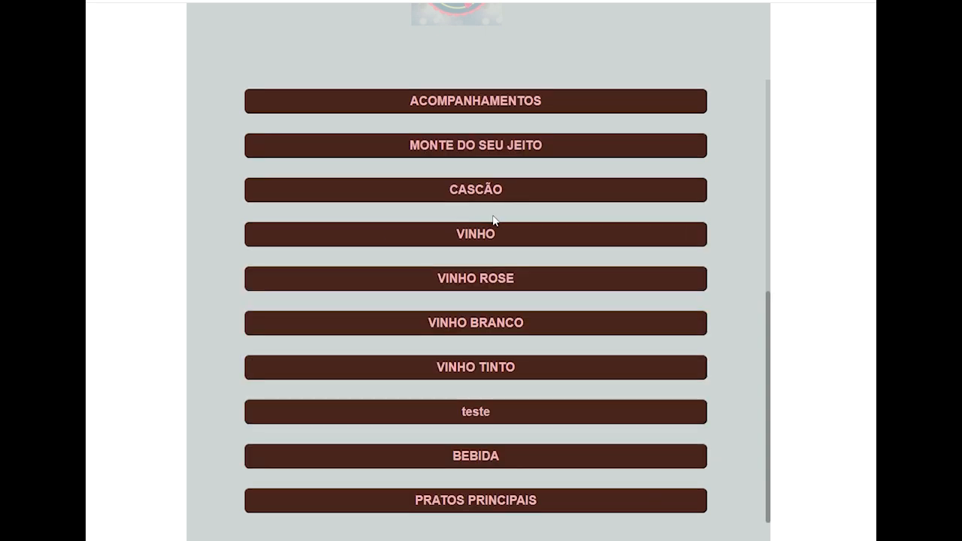
left_click(544, 532)
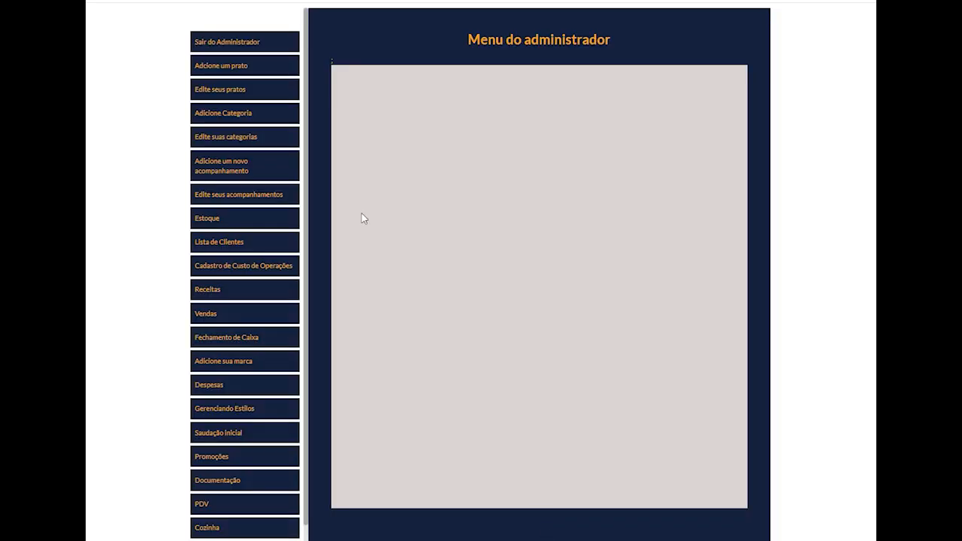
- Open the recipe form of the VINHO TINTO dish and view the products available for selection
left_click(221, 91)
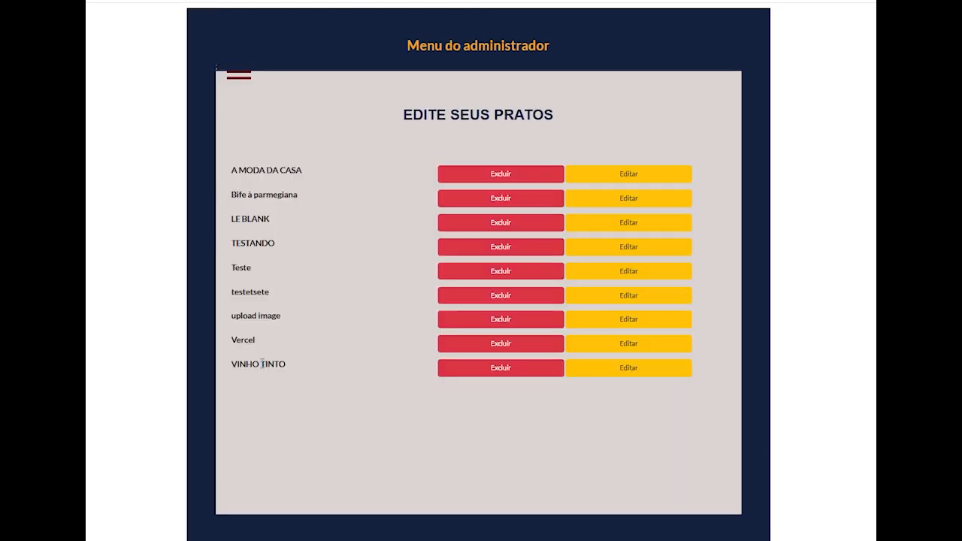
left_click(640, 369)
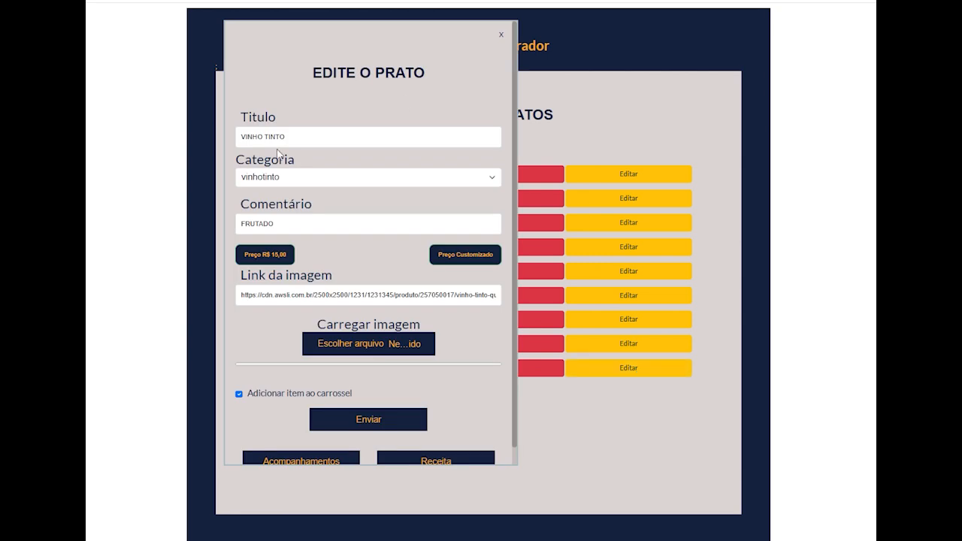
scroll(432, 451, "down", 1)
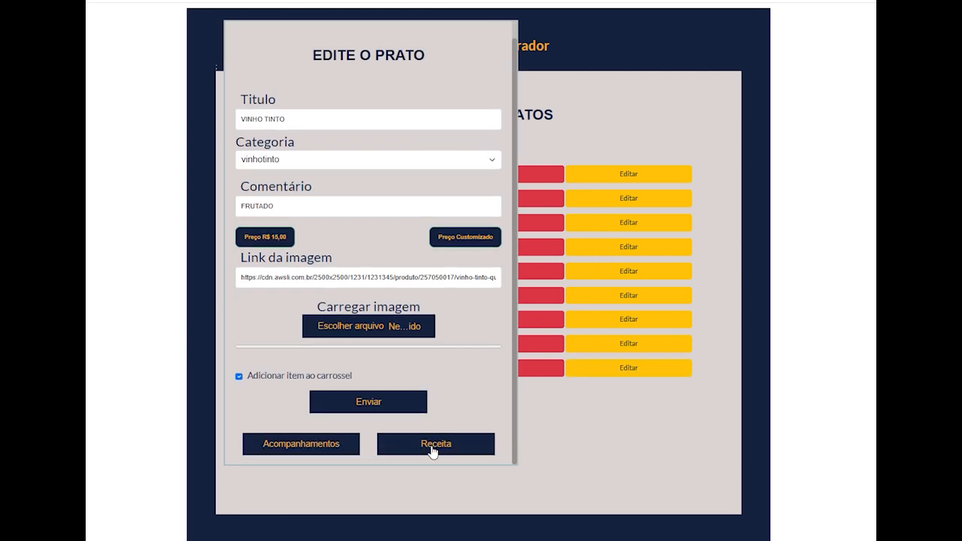
left_click(432, 445)
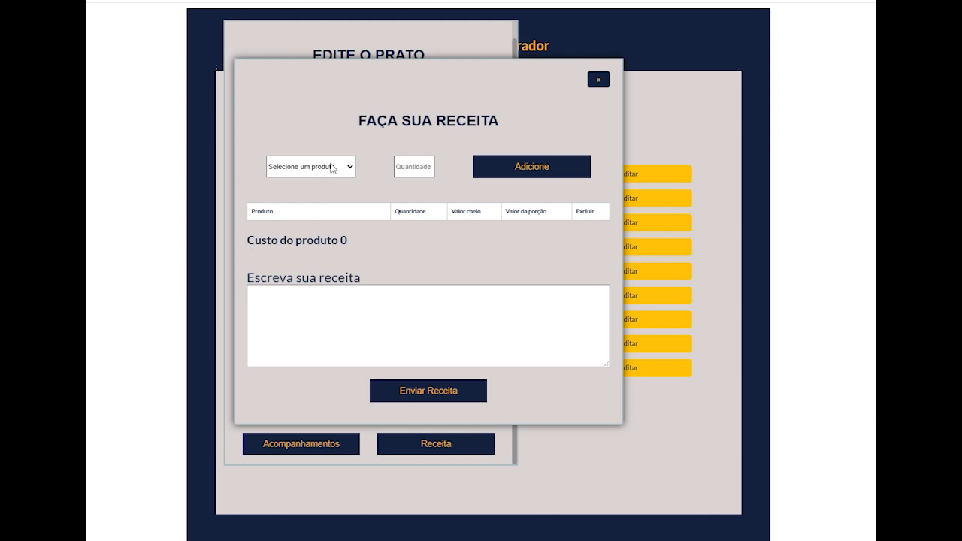
left_click(331, 168)
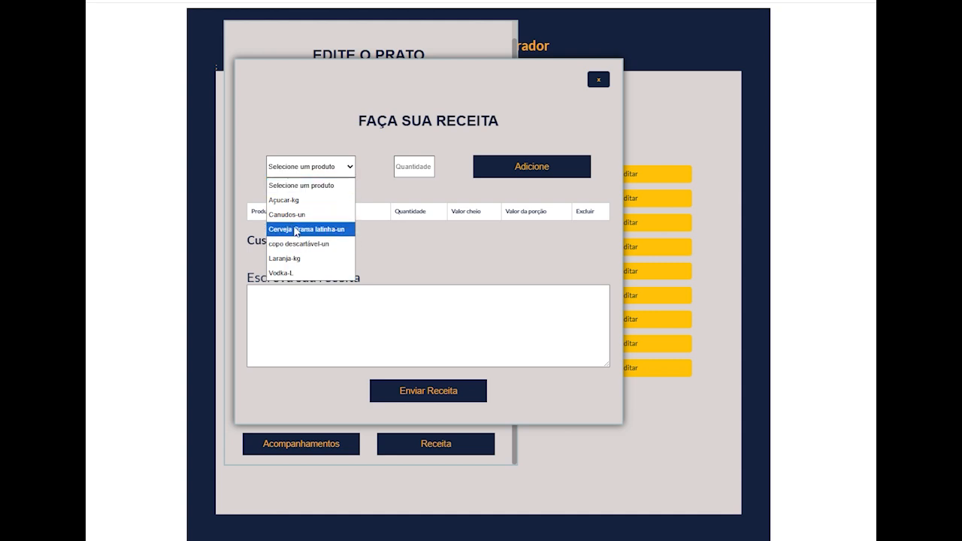
- Close the recipe form and the VINHO TINTO editing form, and return to the administrator menu
left_click(599, 81)
left_click(599, 80)
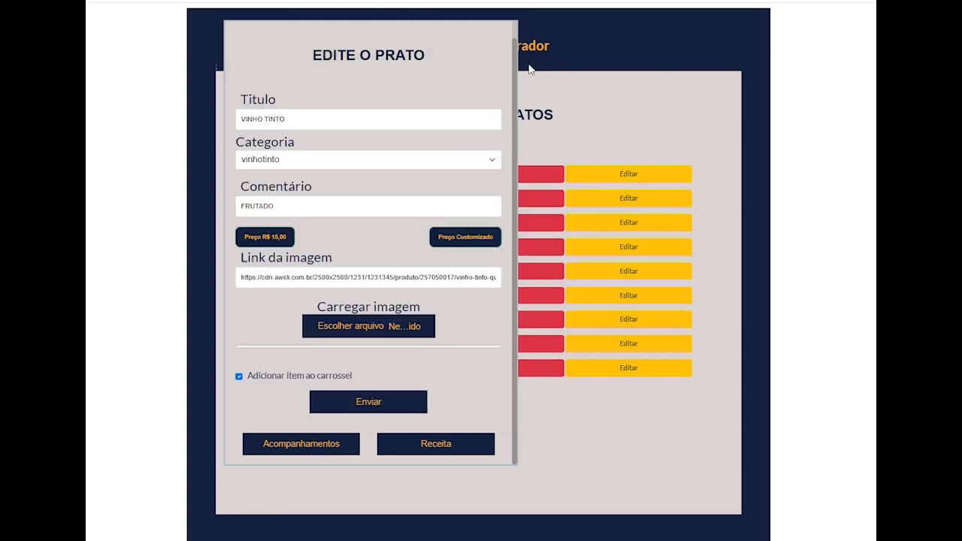
scroll(472, 79, "up", 1)
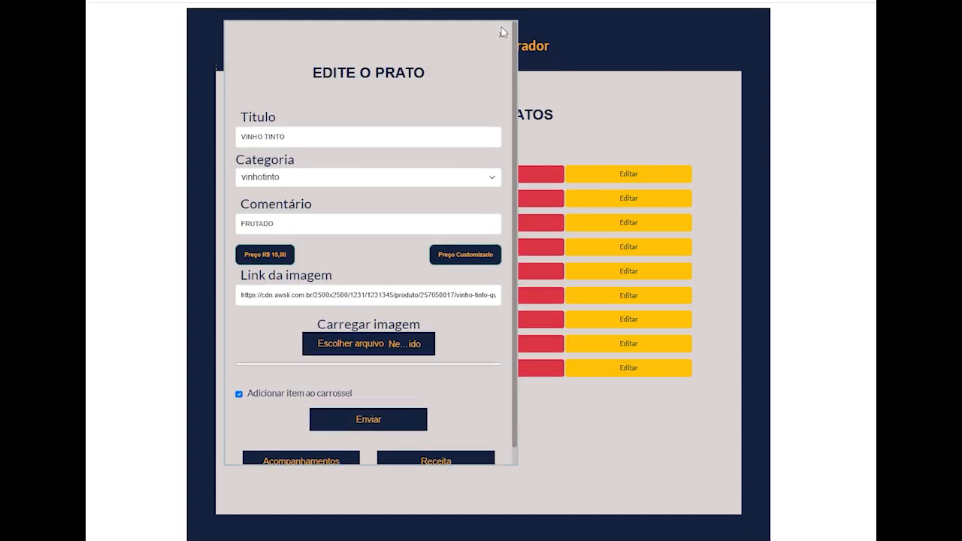
left_click(503, 32)
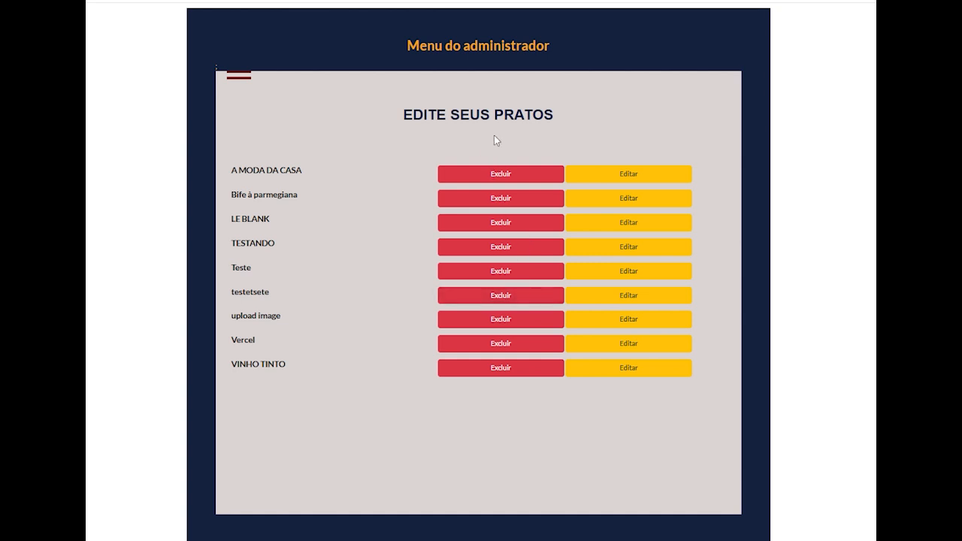
left_click(513, 118)
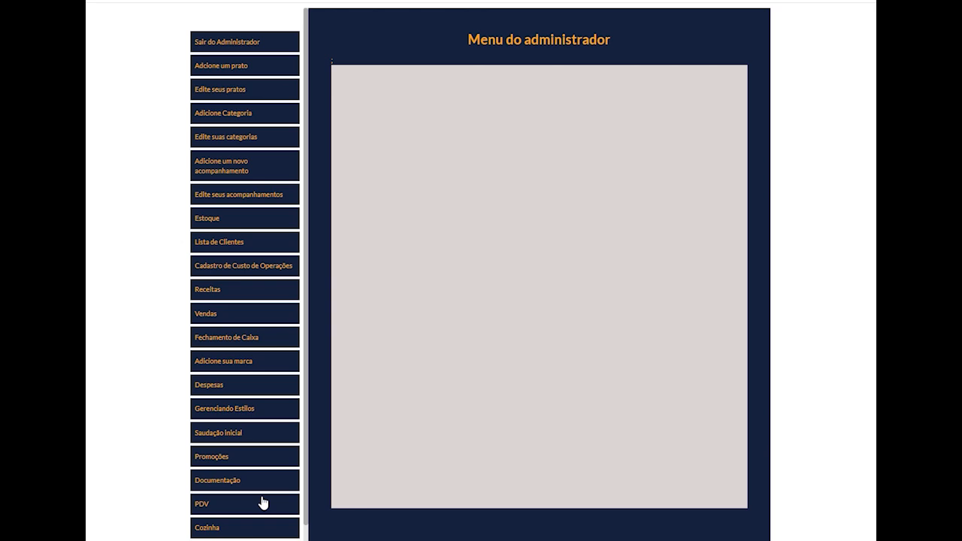
- Go to the Despesas page and open the Cadastrar Produtos form for registering a new product
scroll(263, 503, "down", 1)
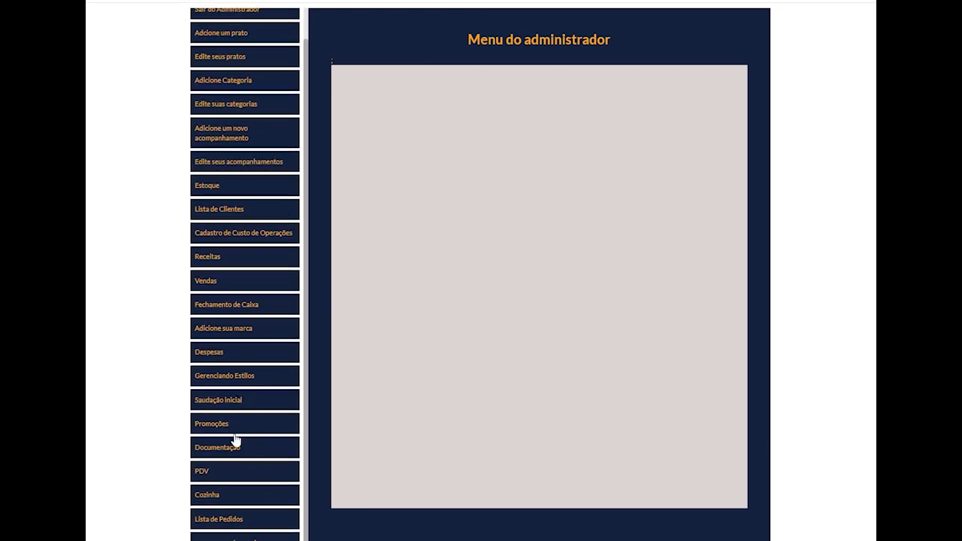
left_click(224, 356)
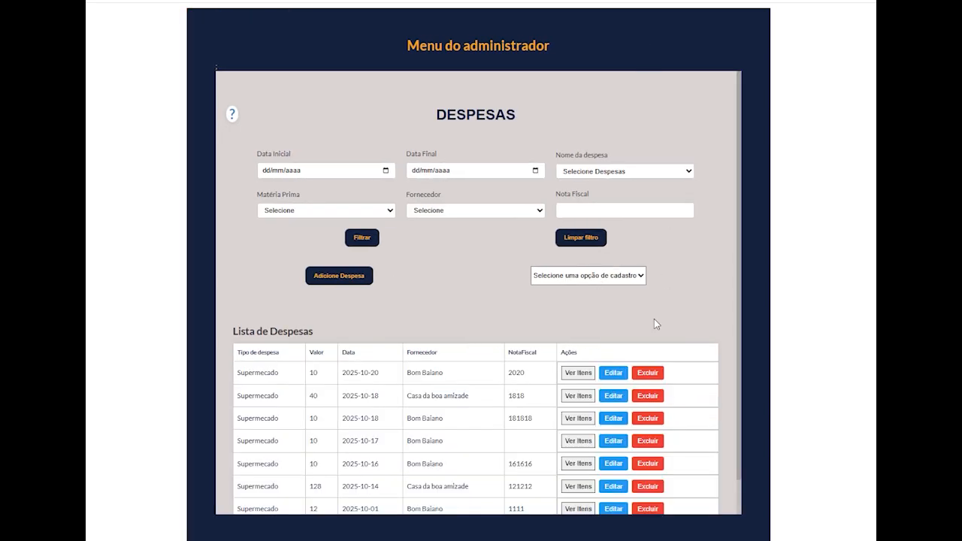
scroll(654, 319, "down", 1)
scroll(617, 117, "up", 1)
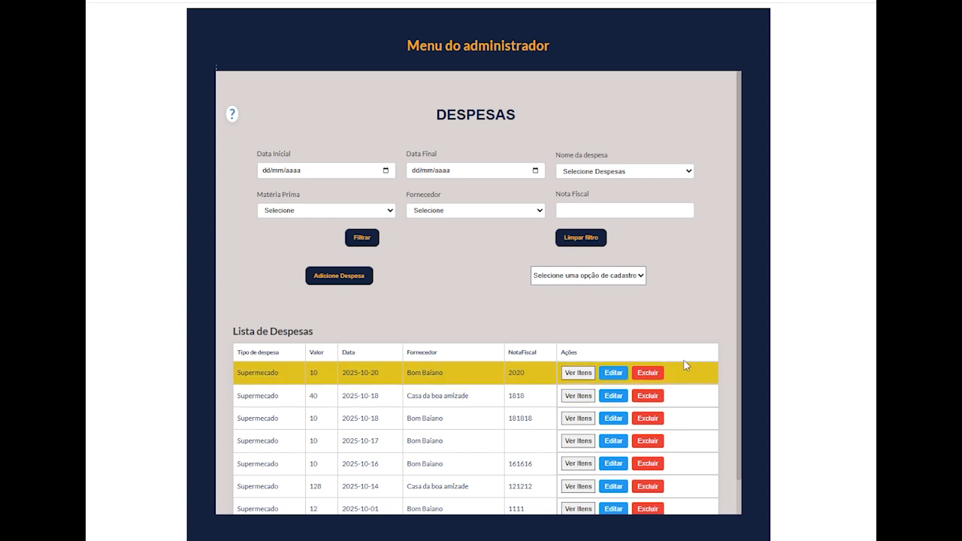
left_click(644, 272)
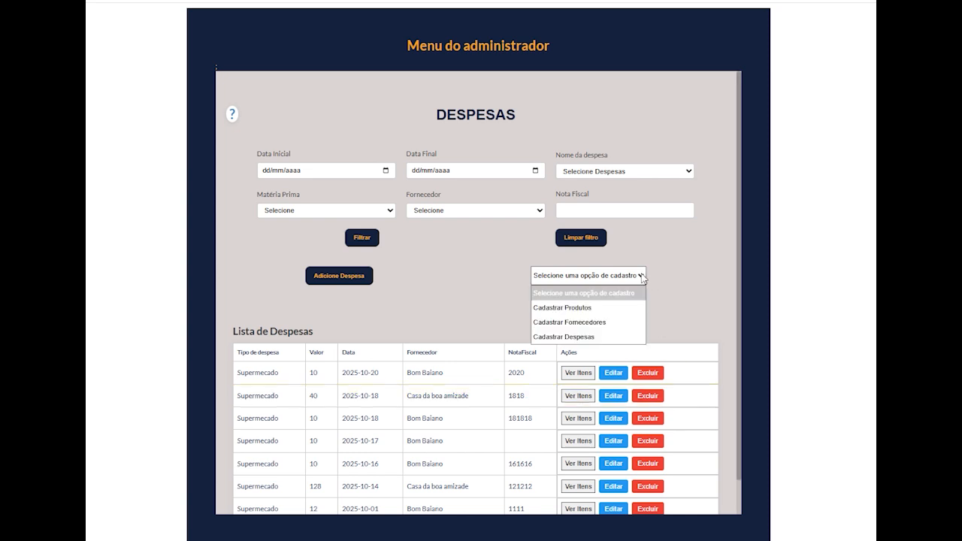
left_click(617, 307)
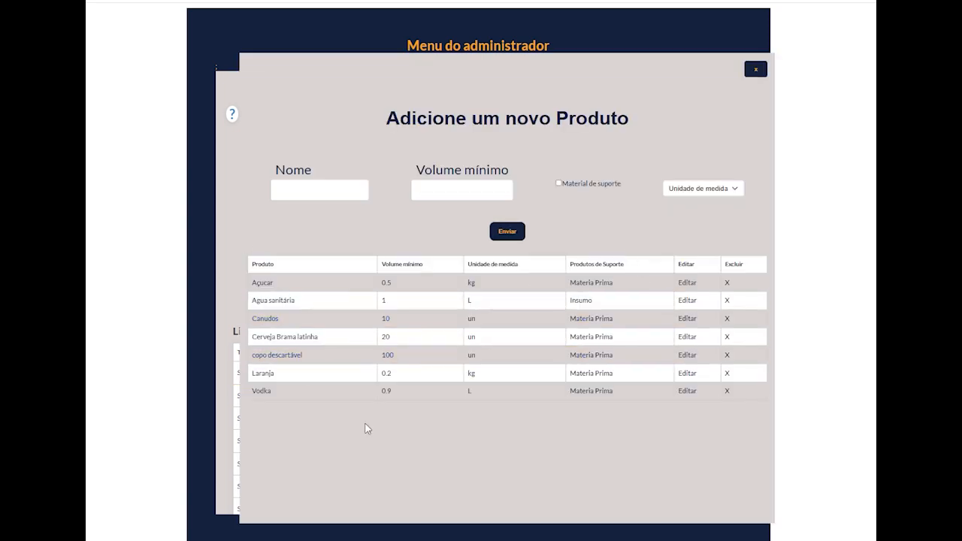
- Name the new product "Vinho Tinto São Roque"
left_click(331, 193)
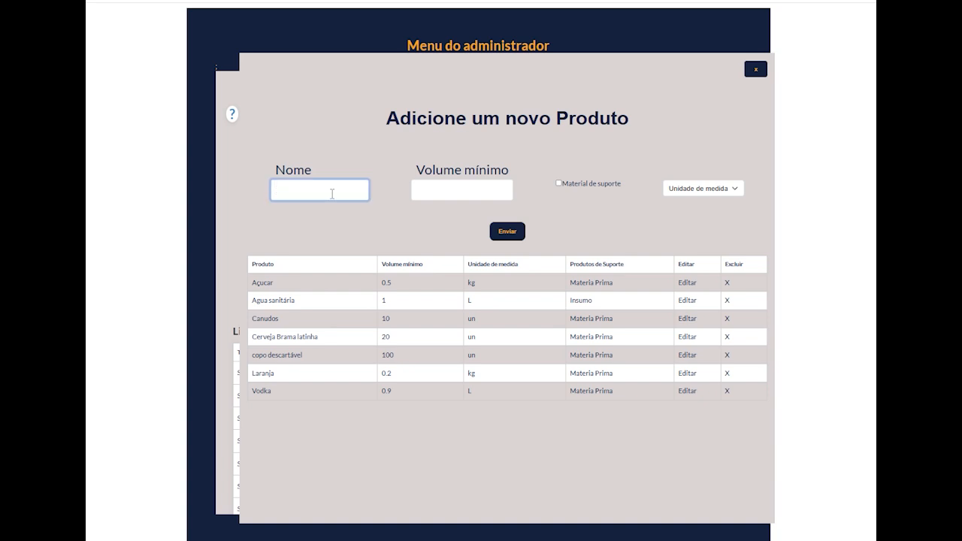
type("Vinho TInto")
key("BackSpace")
key("BackSpace")
key("BackSpace")
type("nto")
type(" S")
type("a")
type("o Reque")
- Set the product's minimum volume to 10 and its unit of measure to Unidade, submit it and close the form
left_click(488, 194)
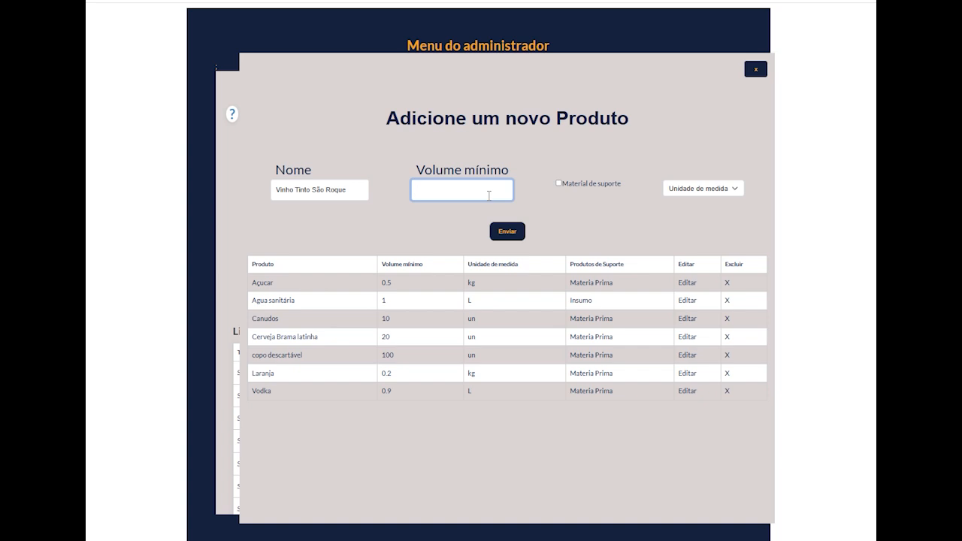
type("10")
left_click(466, 218)
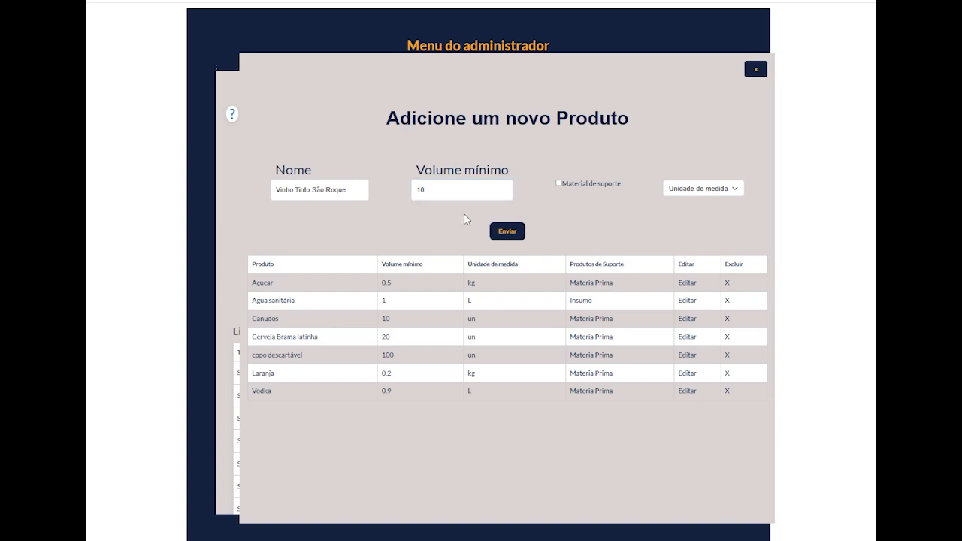
left_click(735, 190)
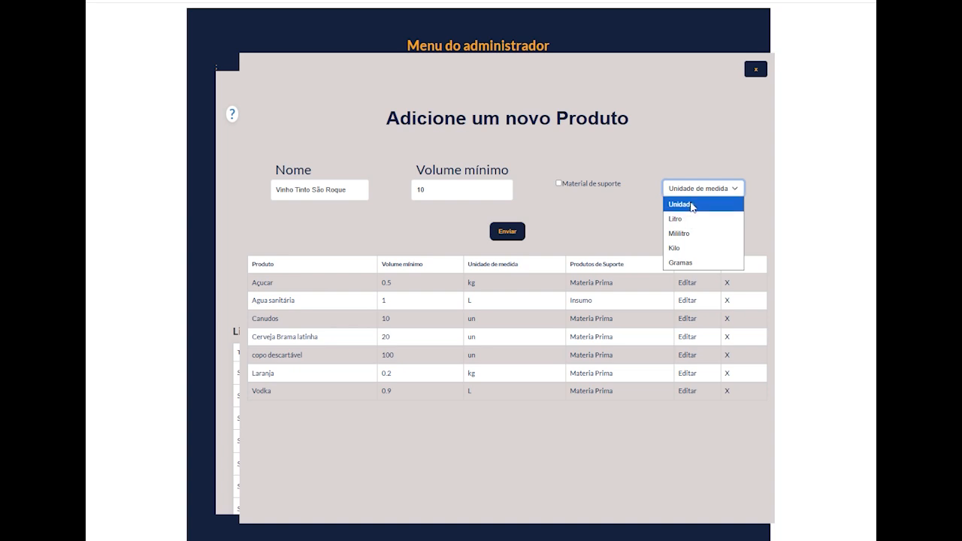
left_click(692, 207)
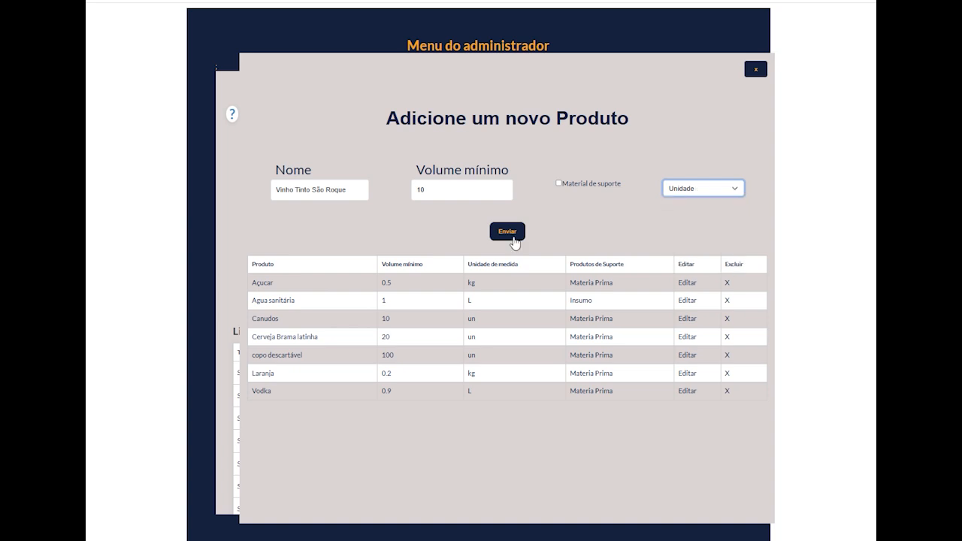
left_click(515, 238)
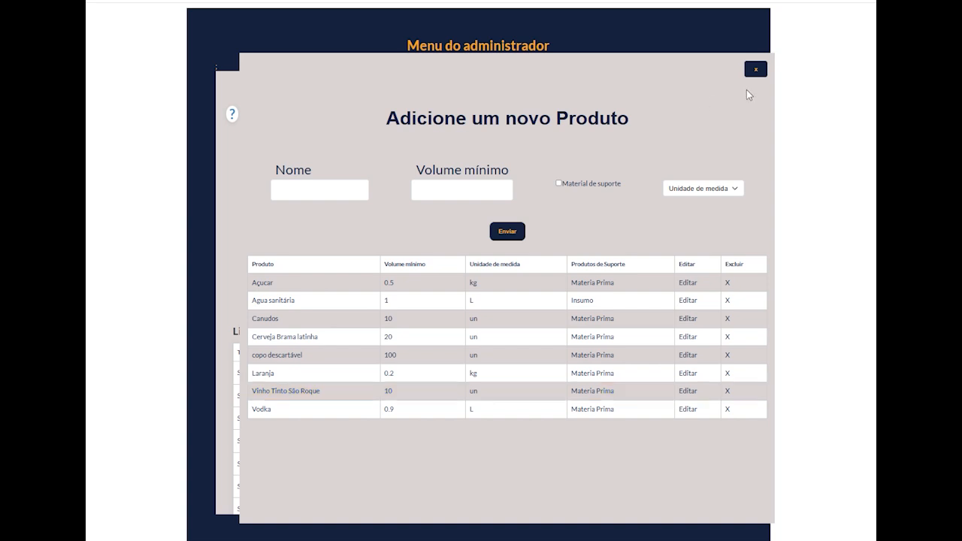
left_click(755, 68)
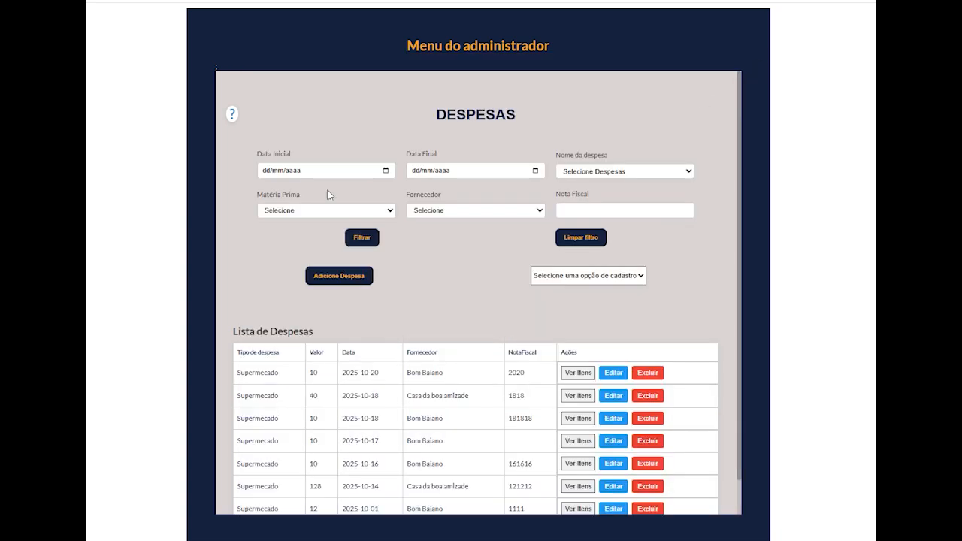
- Start a new Supermecado expense with both the due date and the payment date set to 16/10/2025
left_click(341, 276)
left_click(343, 116)
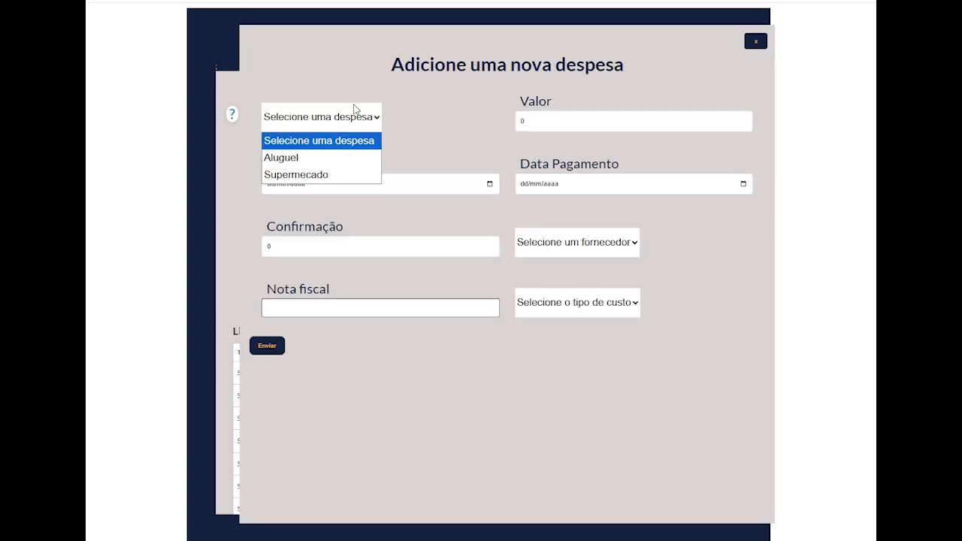
left_click(346, 176)
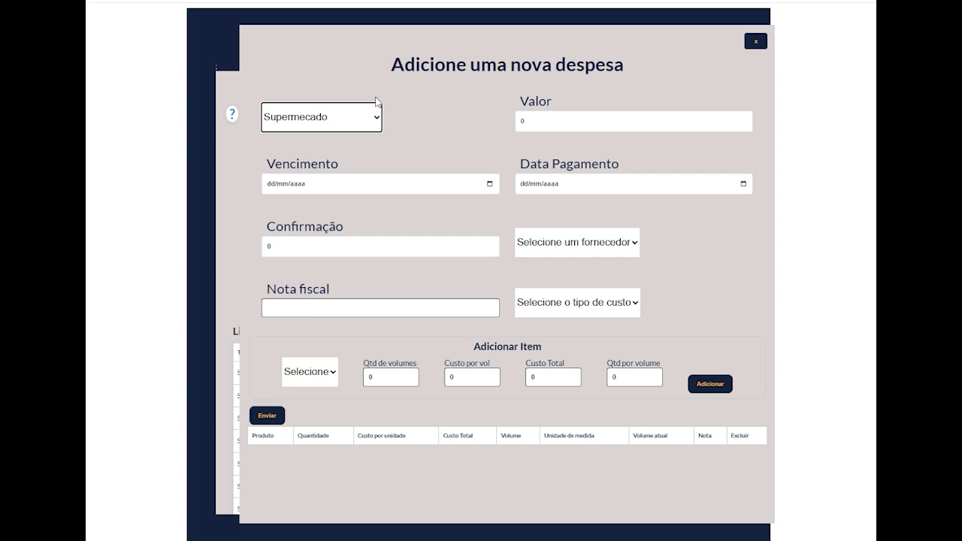
left_click(489, 185)
left_click(312, 266)
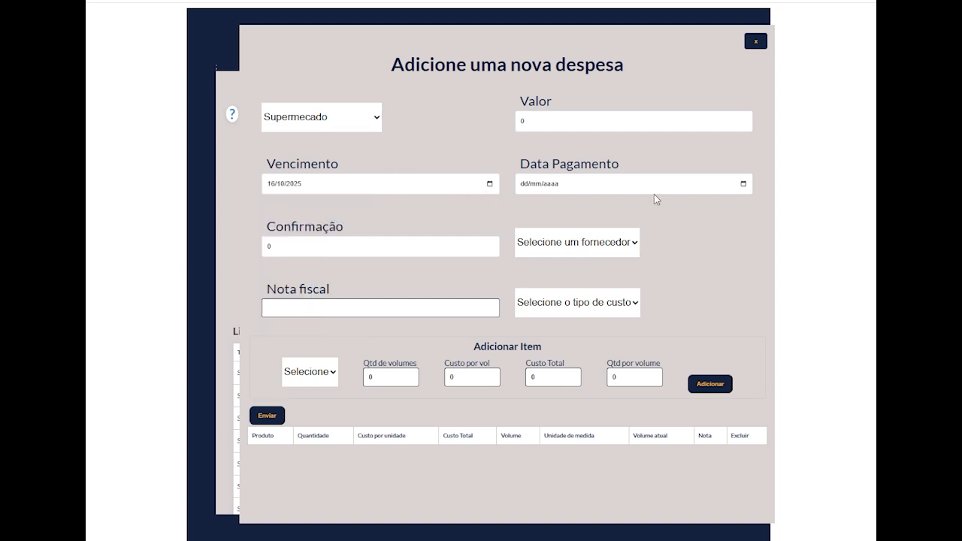
left_click(743, 184)
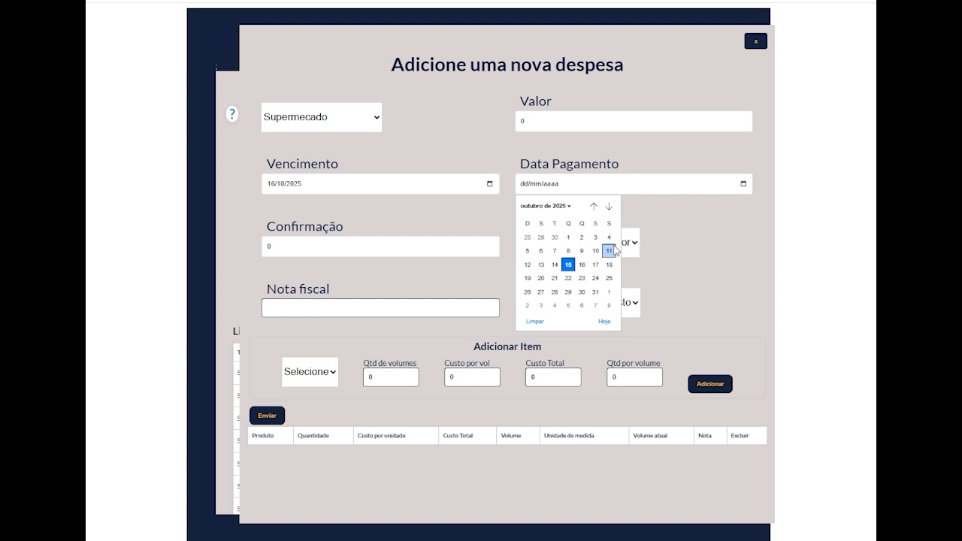
left_click(581, 265)
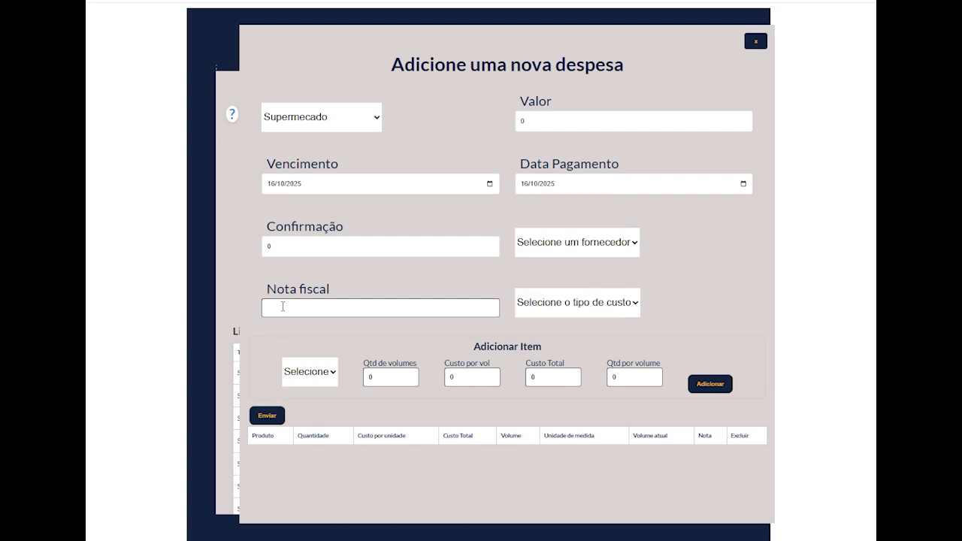
- Enter 16161616 as the expense's Nota fiscal, with supplier Casa da boa amizade and cost type Variável
left_click(363, 313)
type("1")
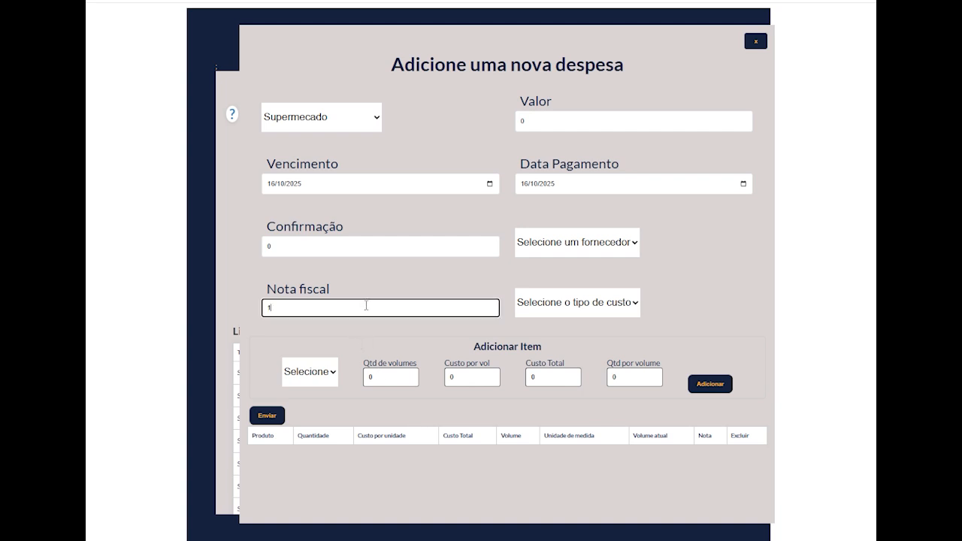
type("6161616")
left_click(616, 242)
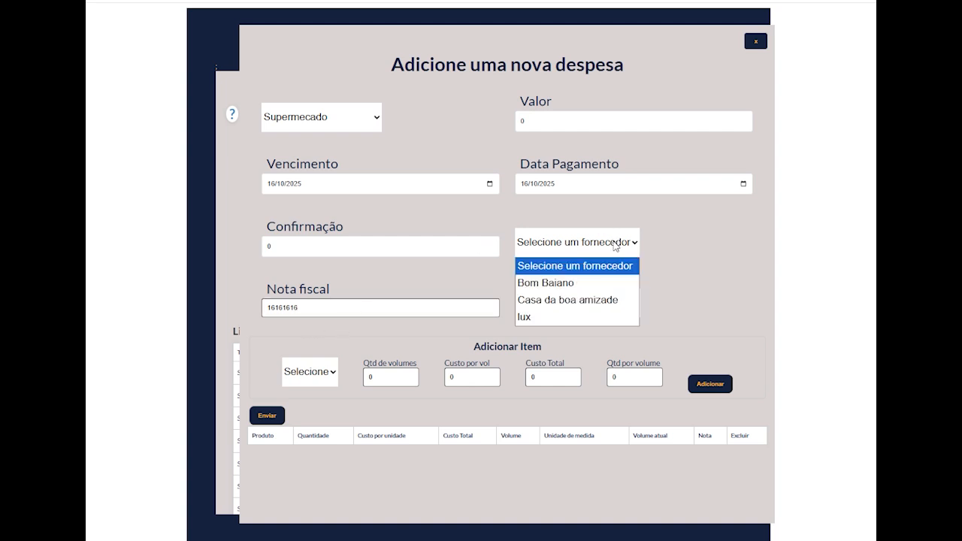
left_click(591, 293)
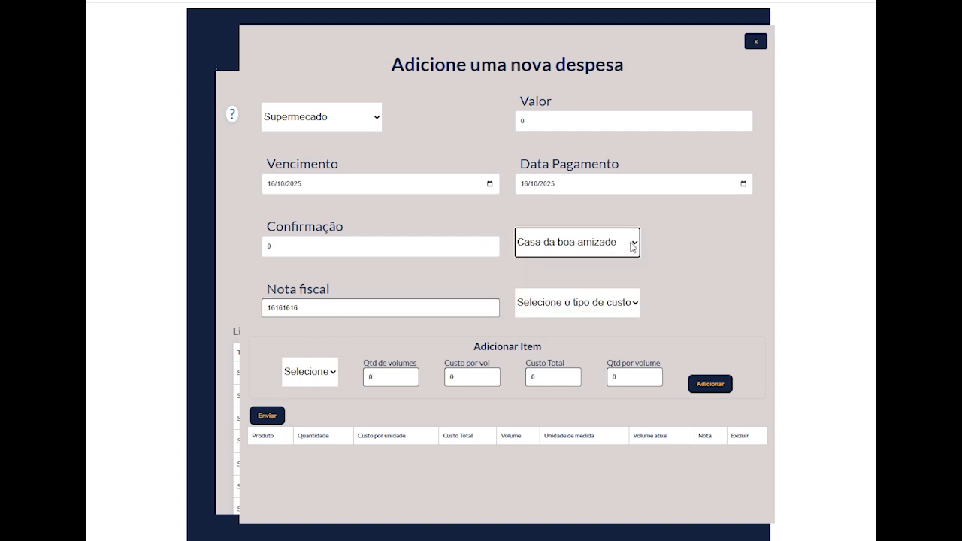
left_click(622, 309)
left_click(591, 342)
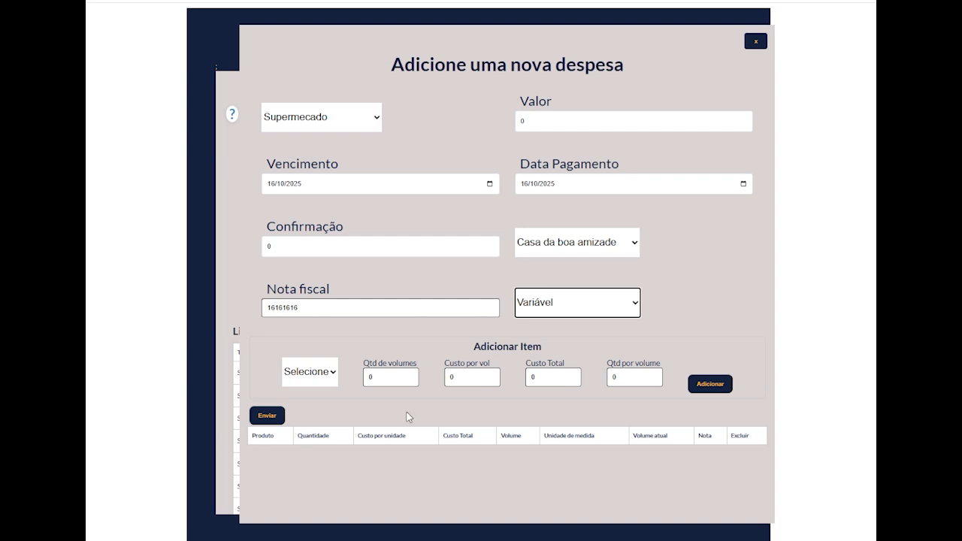
- Try example item values of 3 volumes, a cost of 100 per volume and a quantity of 10 per volume
left_click(410, 377)
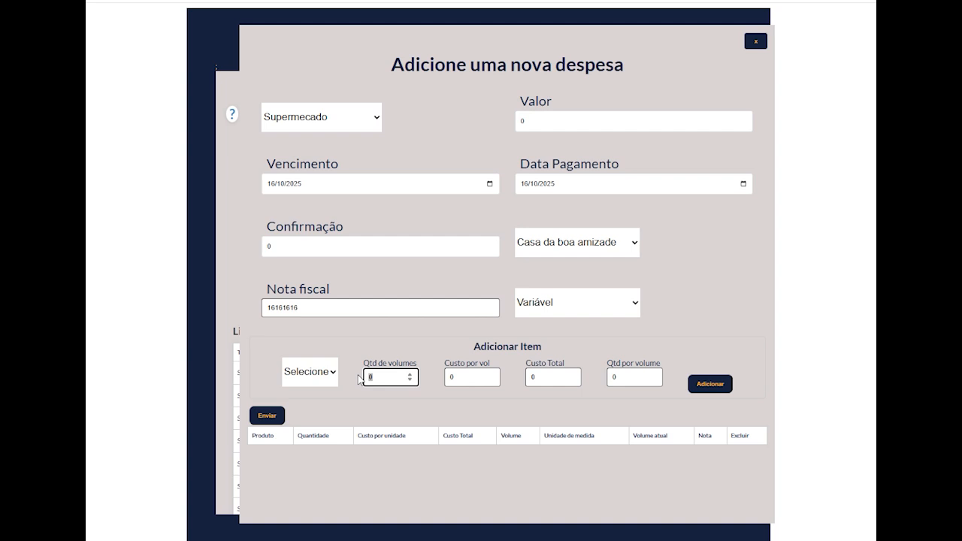
type("20")
left_click(451, 377)
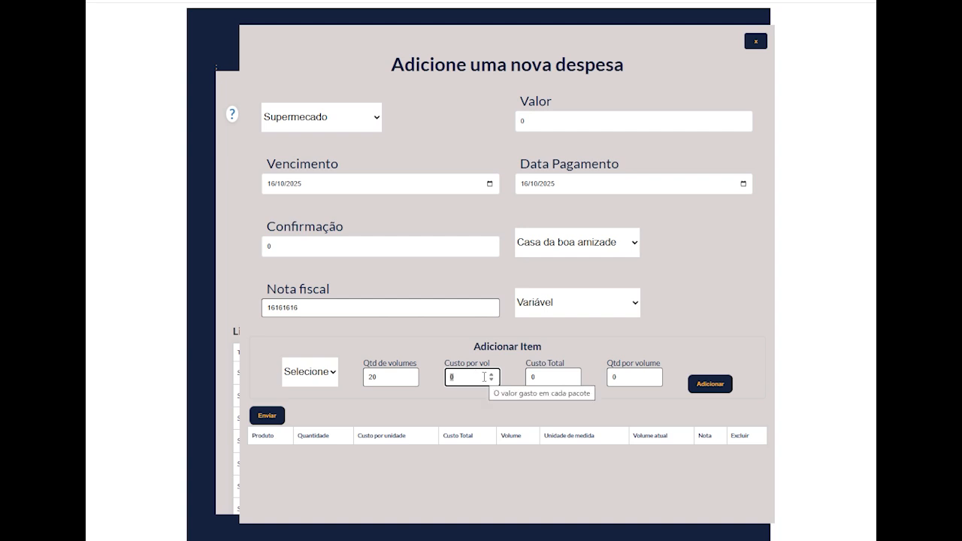
double_click(378, 376)
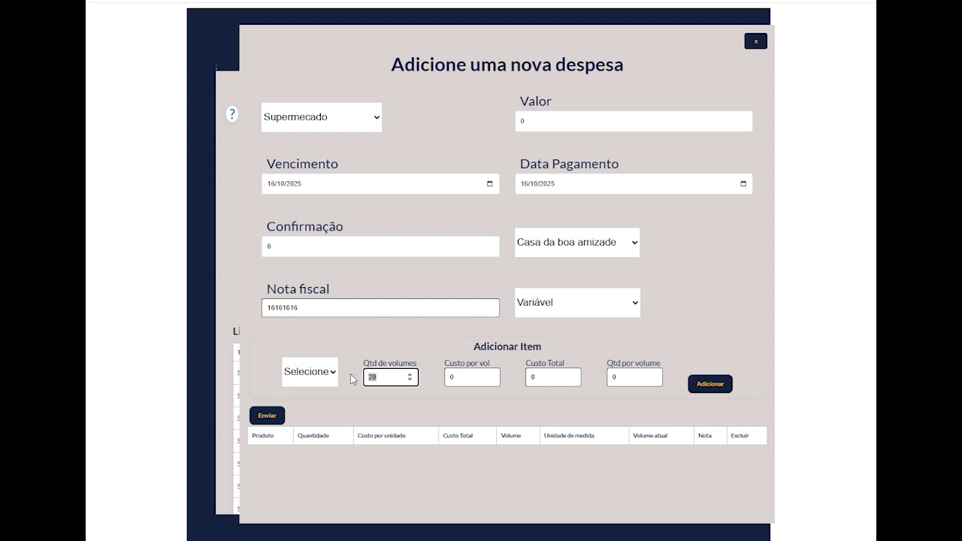
type("3")
double_click(465, 378)
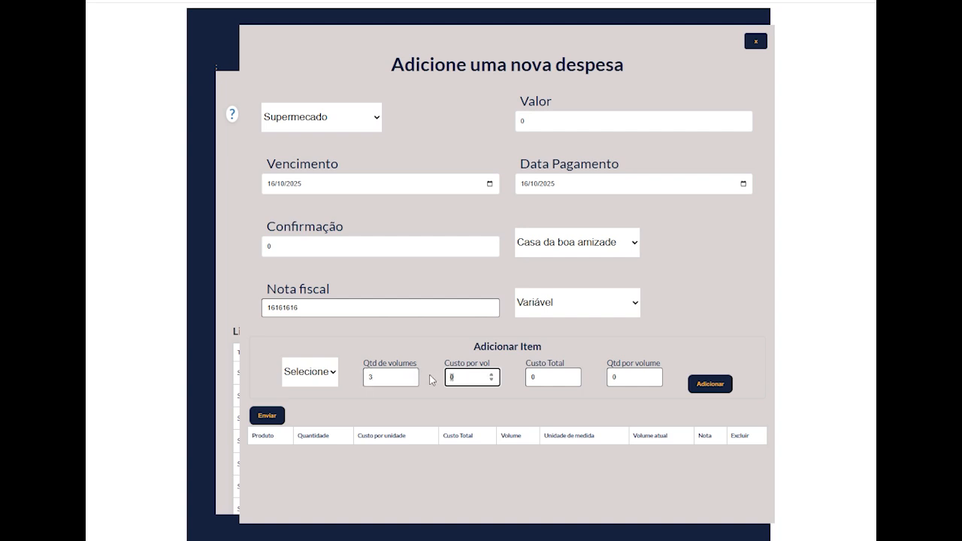
type("100")
double_click(630, 380)
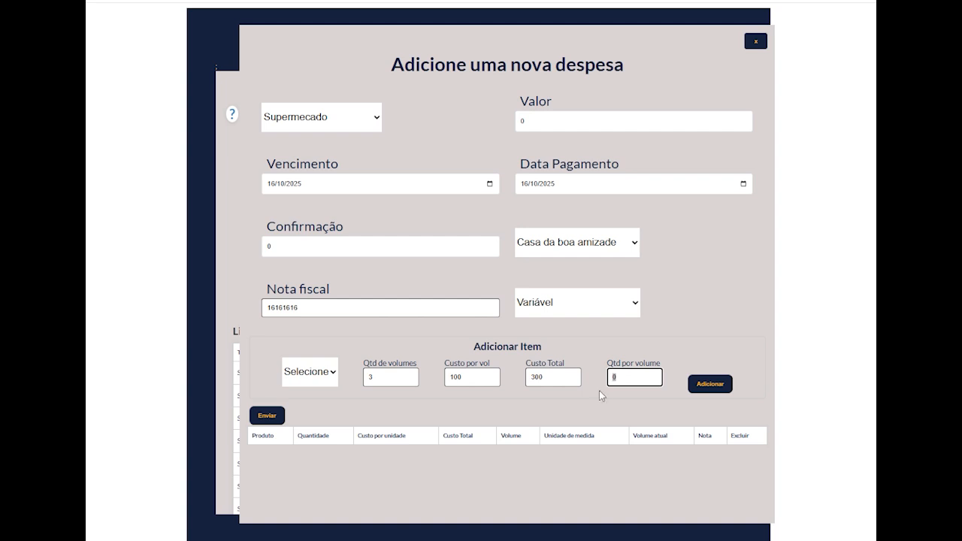
type("10")
- Set the expense item to 20 volumes, a cost of 12 per volume and a quantity of 1 per volume
double_click(382, 376)
type("20")
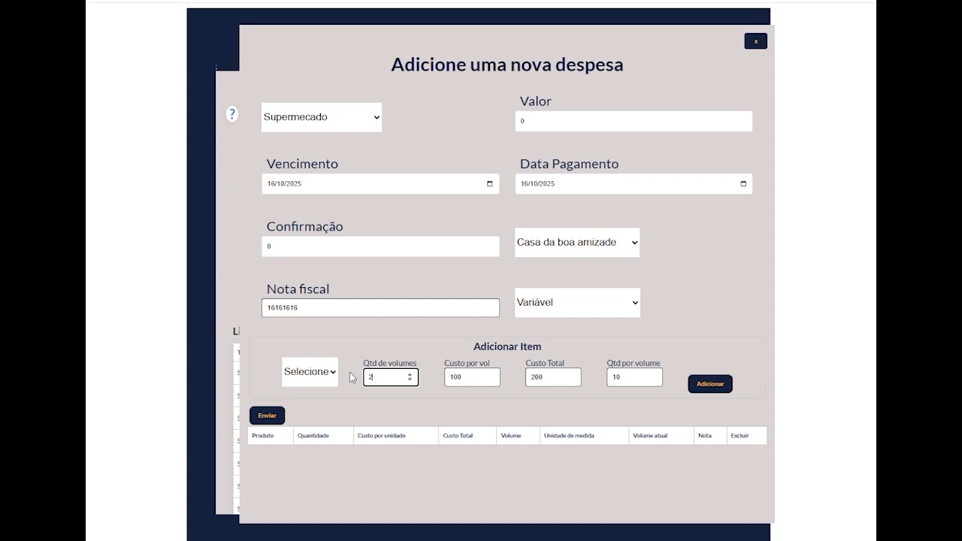
double_click(462, 379)
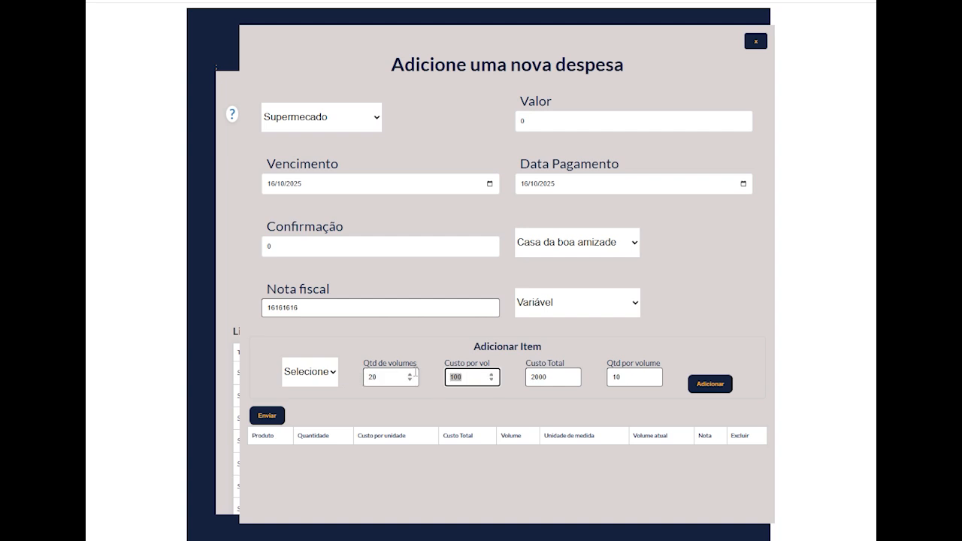
mouse_move(414, 372)
type("12")
double_click(640, 374)
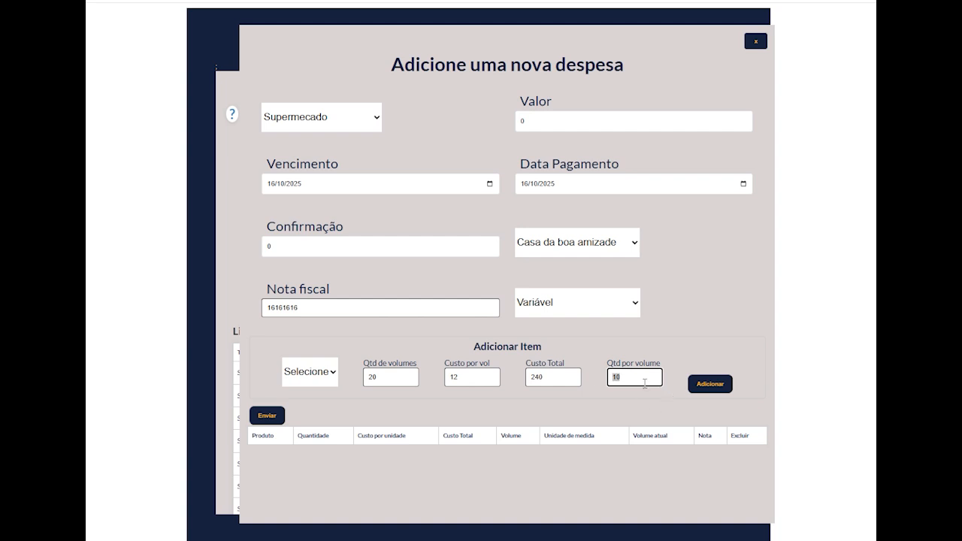
type("1")
- Choose Vinho Tinto São Roque as the item's product, add it to the expense and submit the expense
left_click(310, 371)
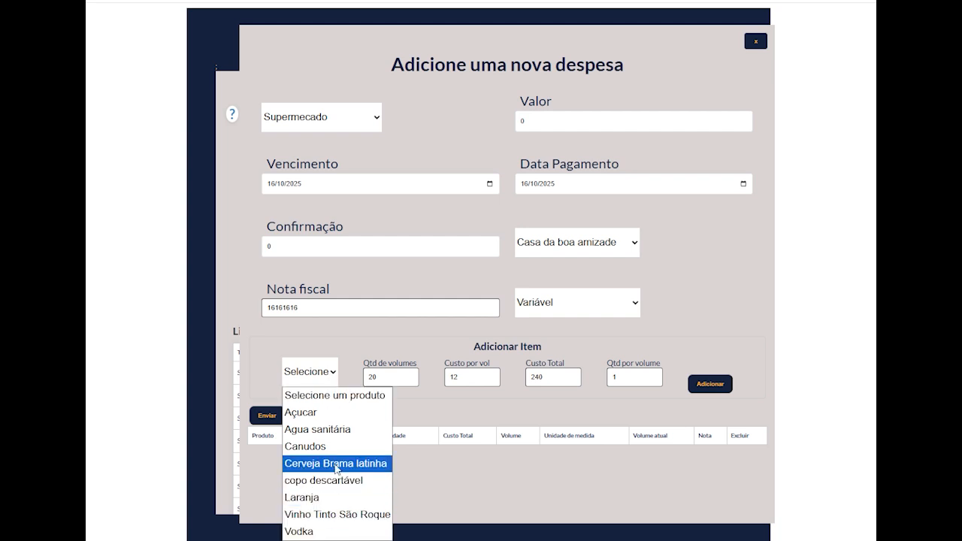
left_click(337, 514)
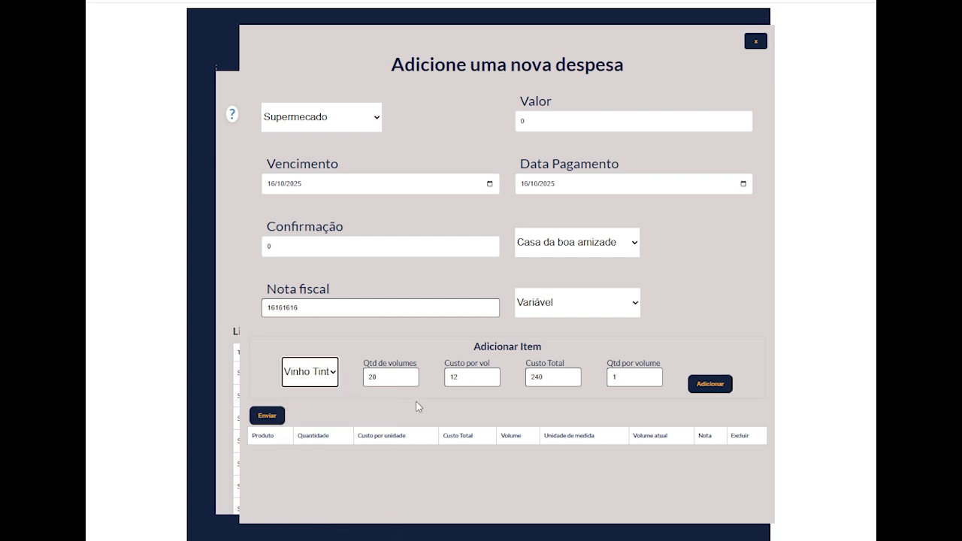
left_click(709, 385)
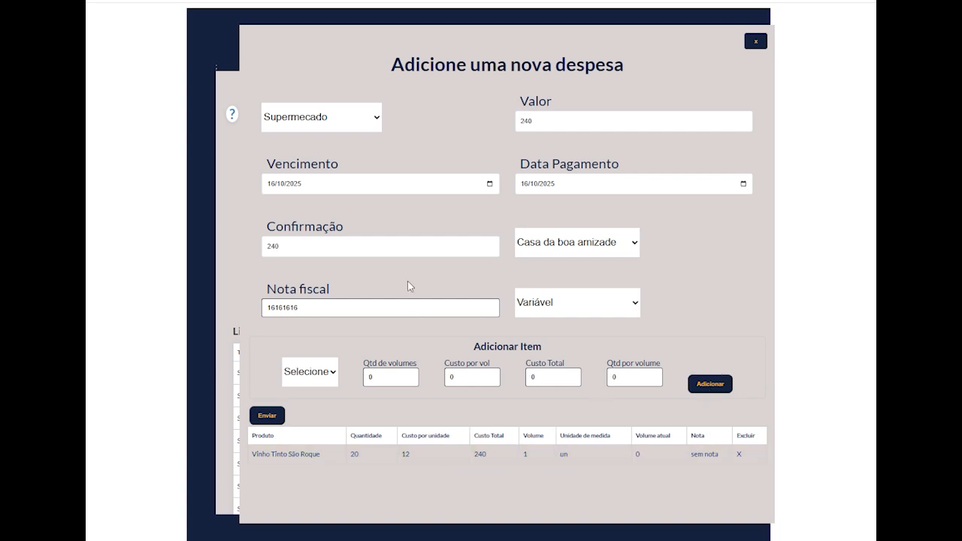
left_click(275, 417)
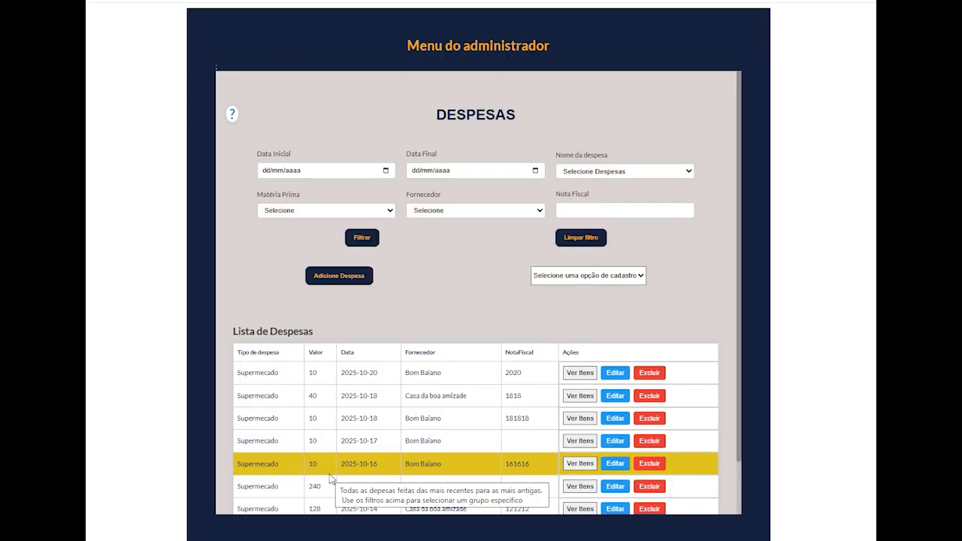
- View the item details of the Casa da boa amizade expense dated 2025-10-16, and close them
scroll(330, 474, "down", 1)
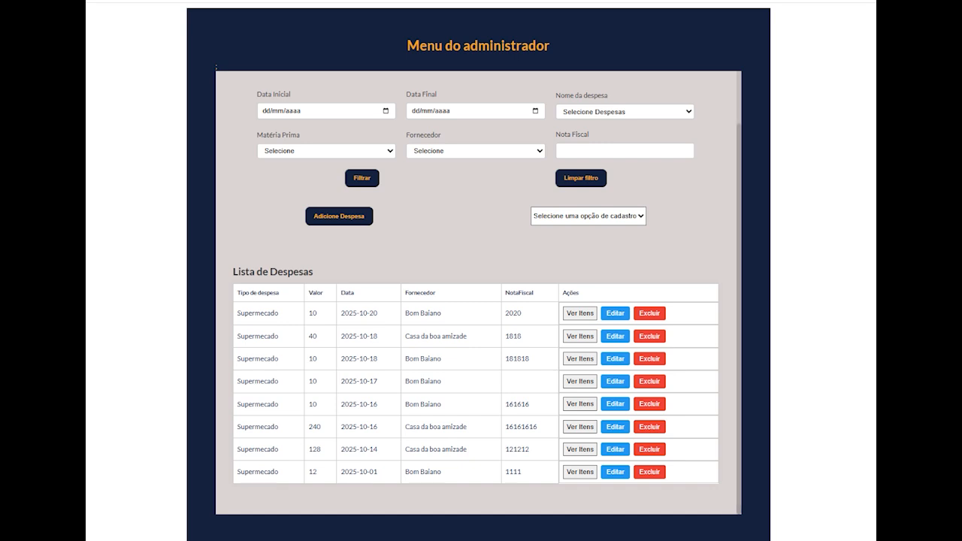
left_click(565, 427)
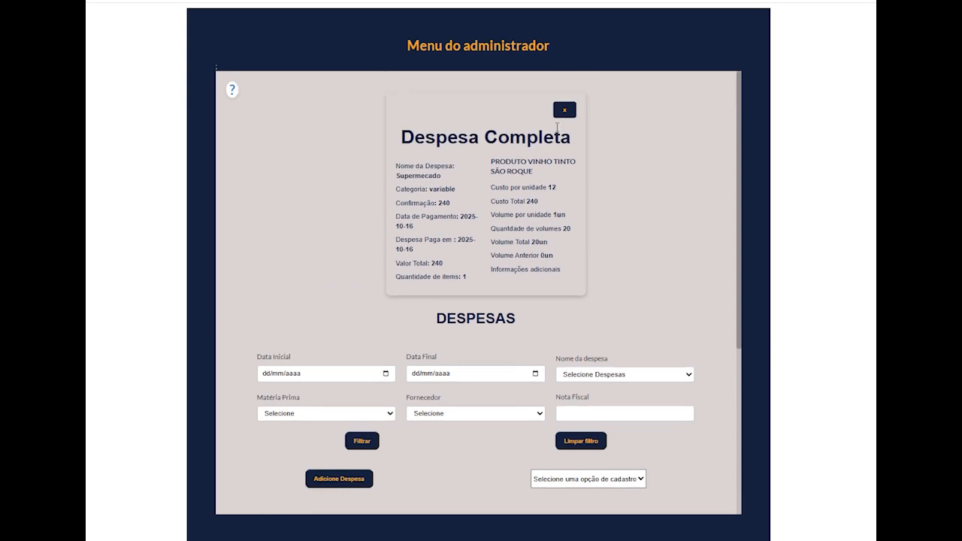
left_click(564, 110)
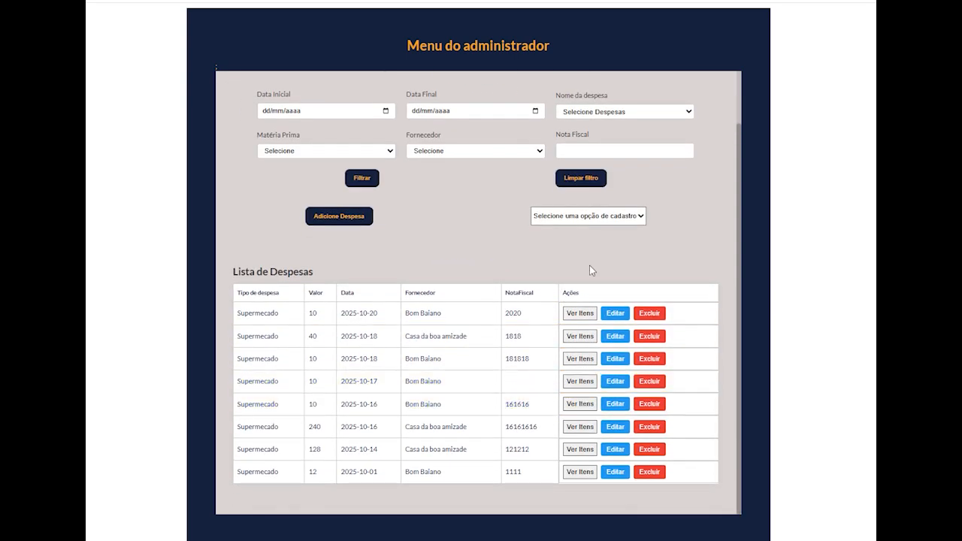
- Check Vinho Tinto São Roque in the Estoque page, view its list of occurrences and close it
mouse_move(589, 266)
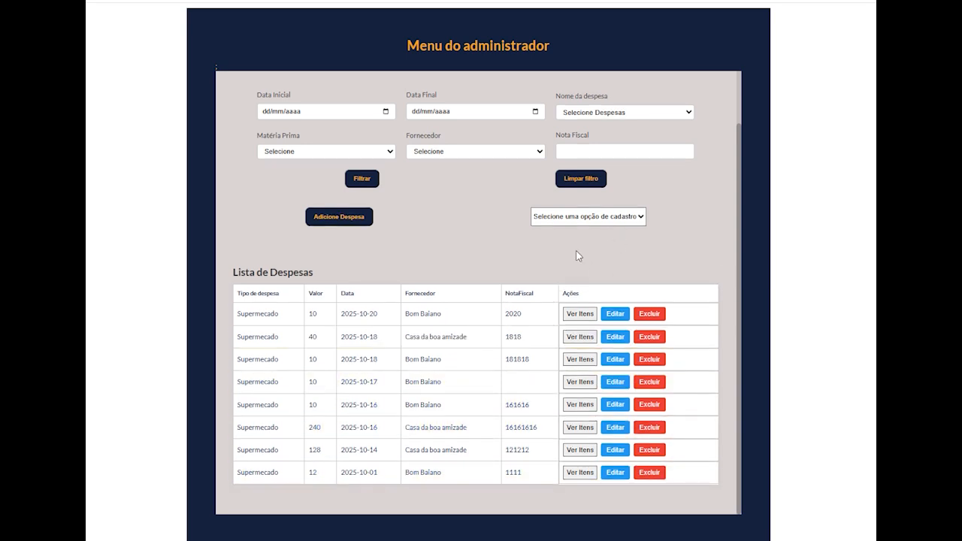
scroll(578, 254, "up", 1)
left_click(494, 120)
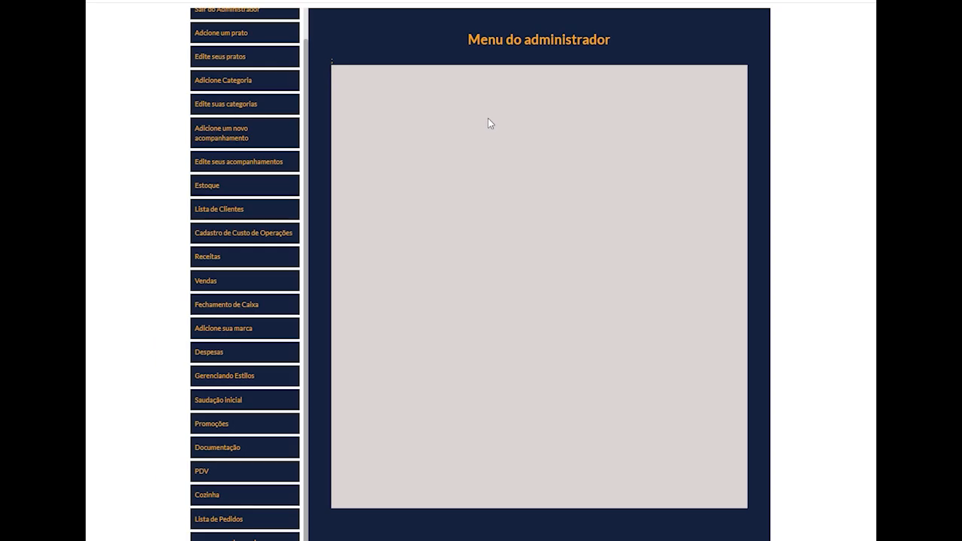
left_click(206, 187)
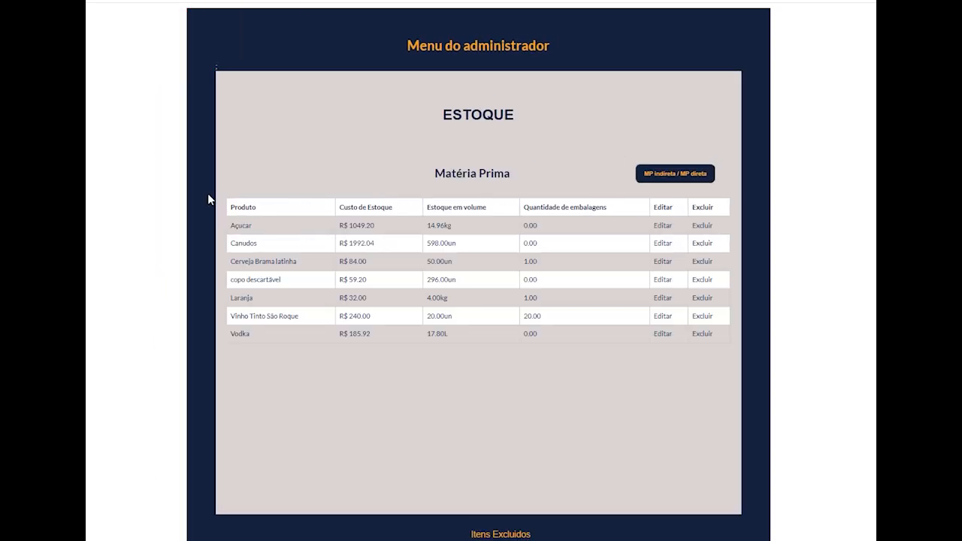
left_click(271, 318)
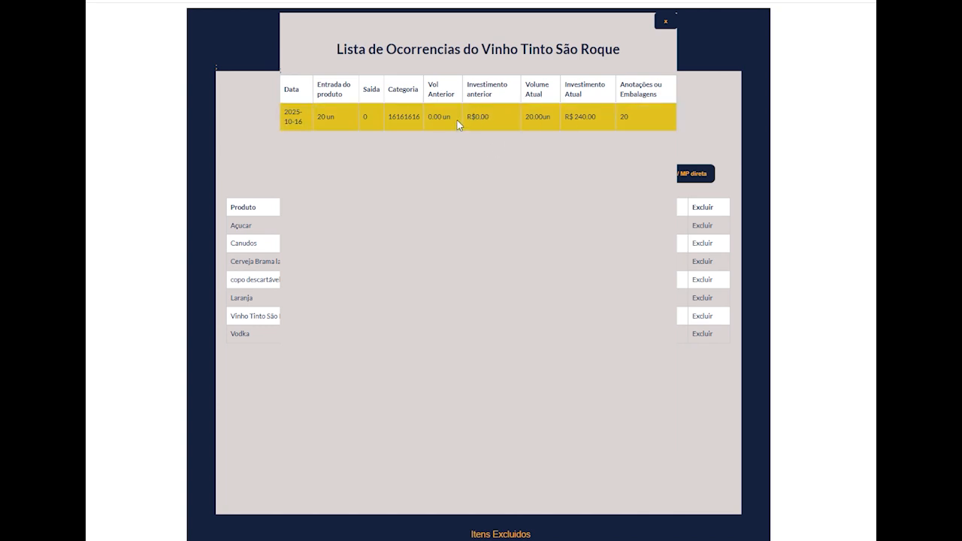
left_click(664, 24)
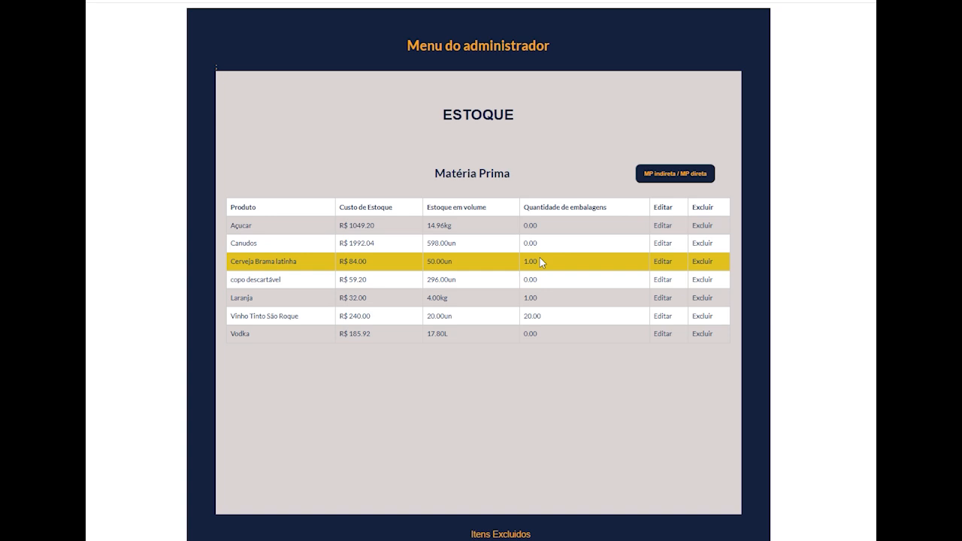
- Open the VINHO TINTO dish for editing and bring up its recipe form
left_click(467, 118)
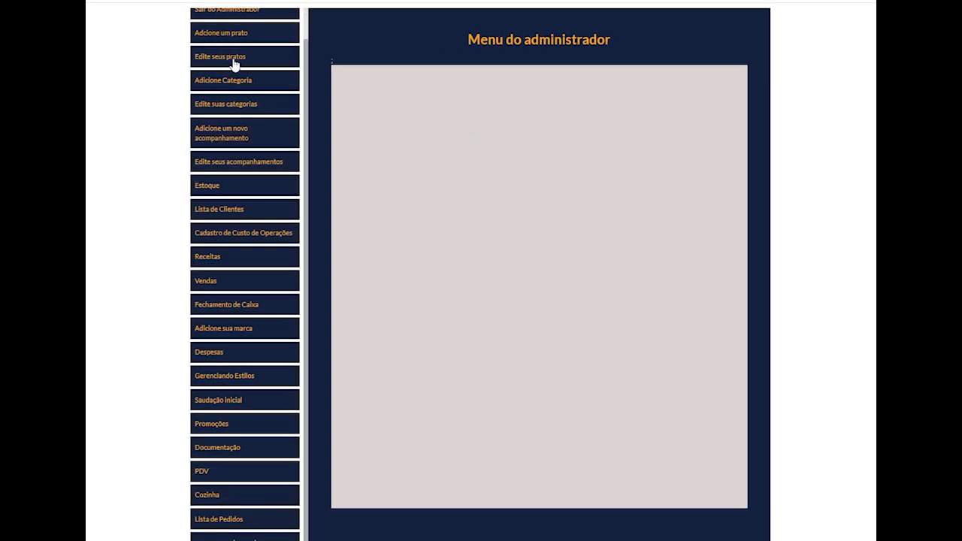
left_click(233, 65)
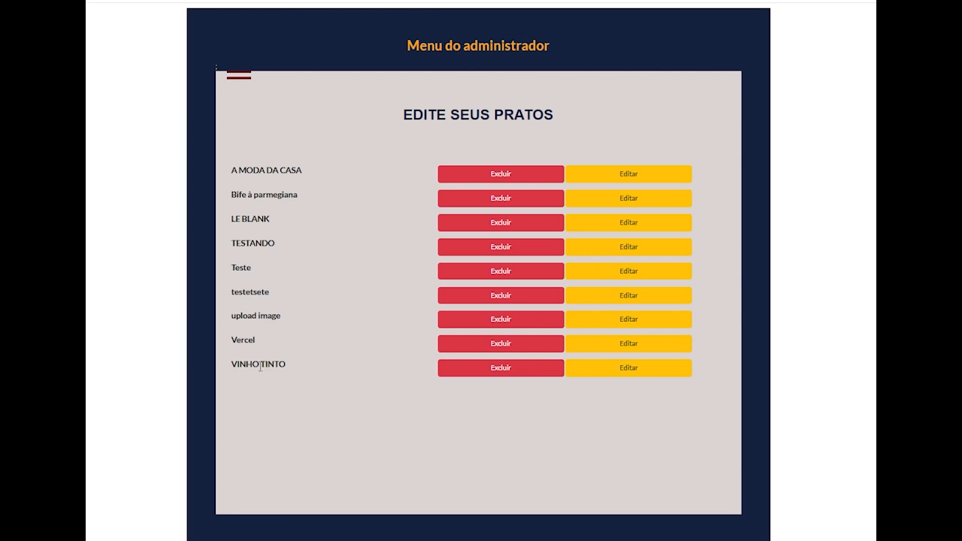
left_click(628, 372)
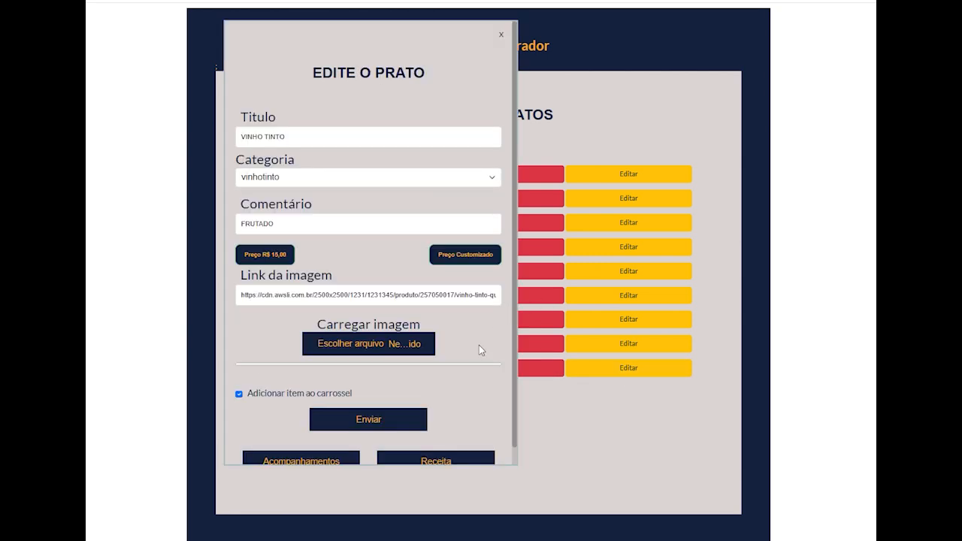
scroll(473, 375, "down", 1)
left_click(446, 446)
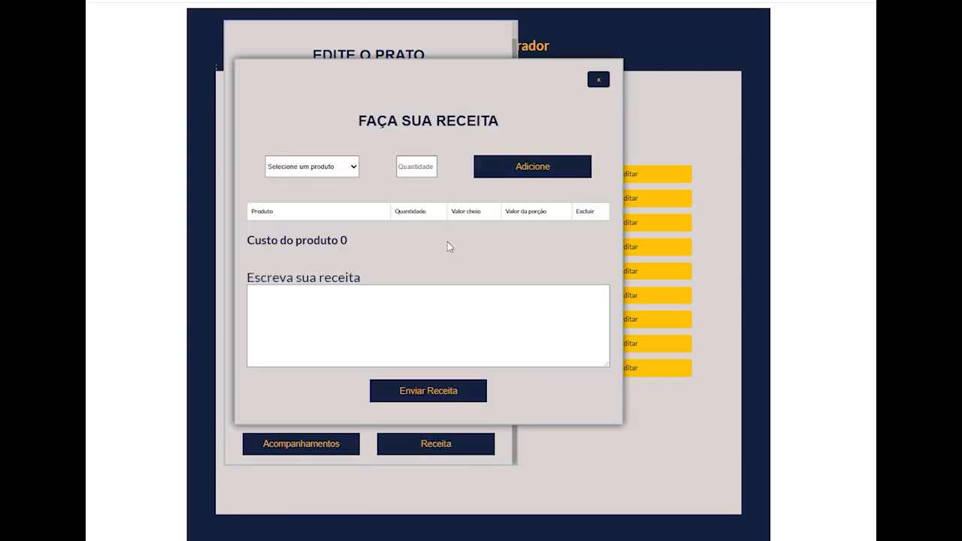
- Add 1 unit of Vinho Tinto São Roque to the recipe, submit the recipe and submit the dish edit
left_click(358, 169)
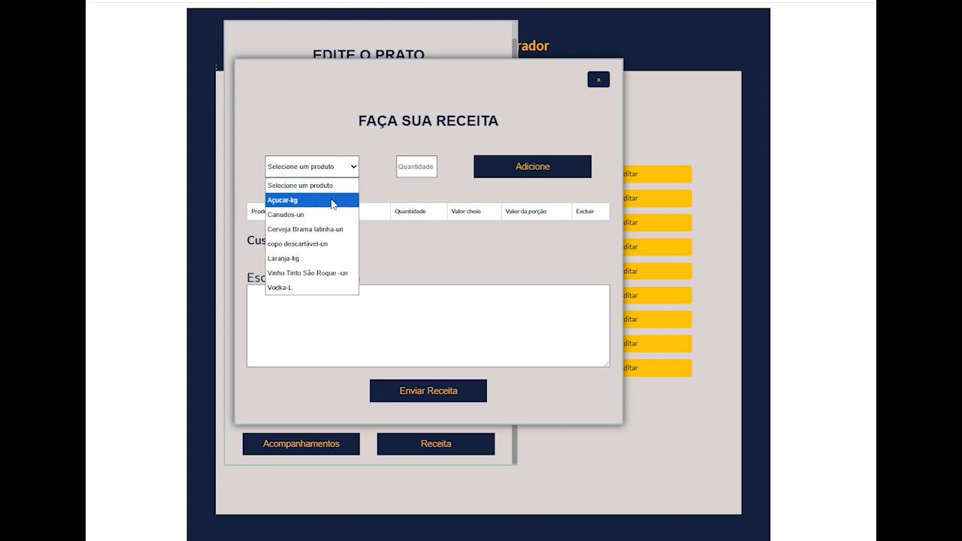
left_click(333, 273)
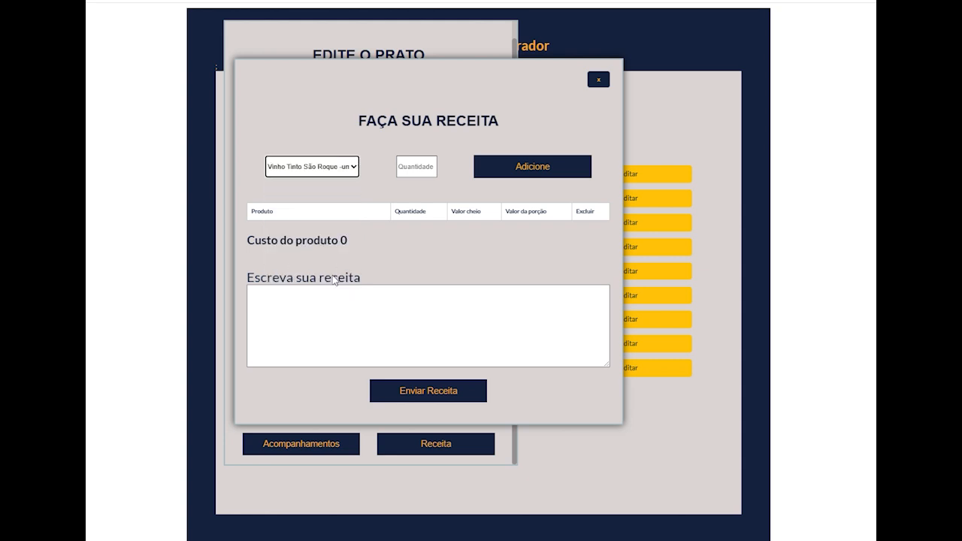
left_click(416, 166)
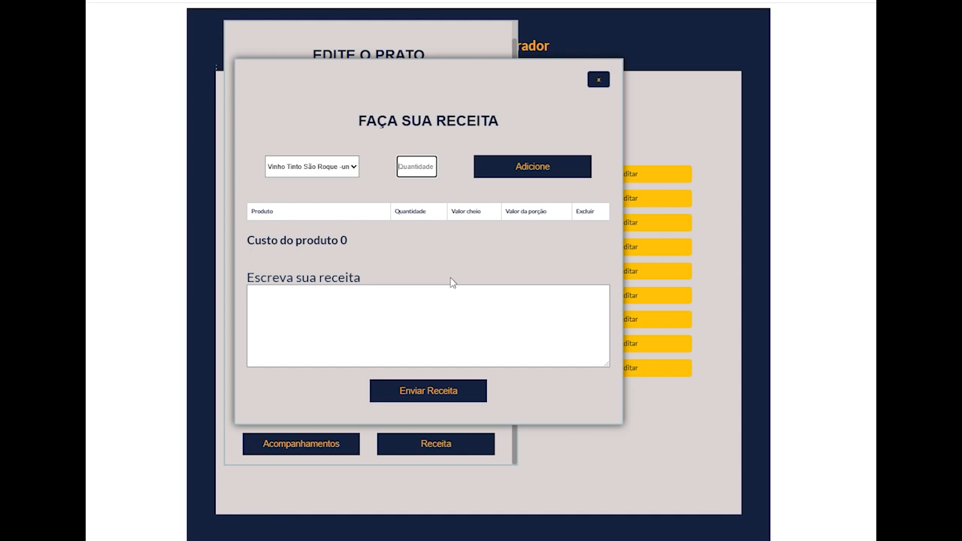
type("1")
left_click(540, 165)
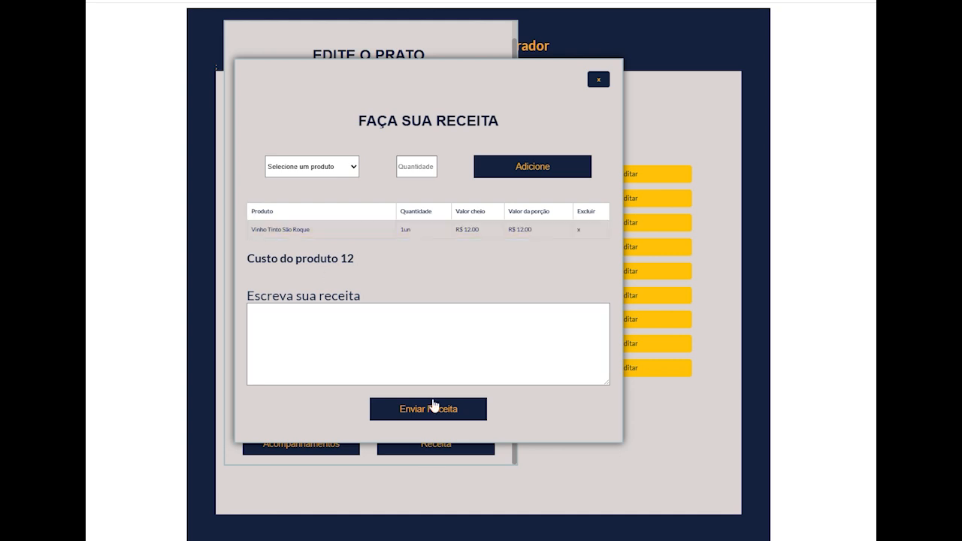
left_click(433, 405)
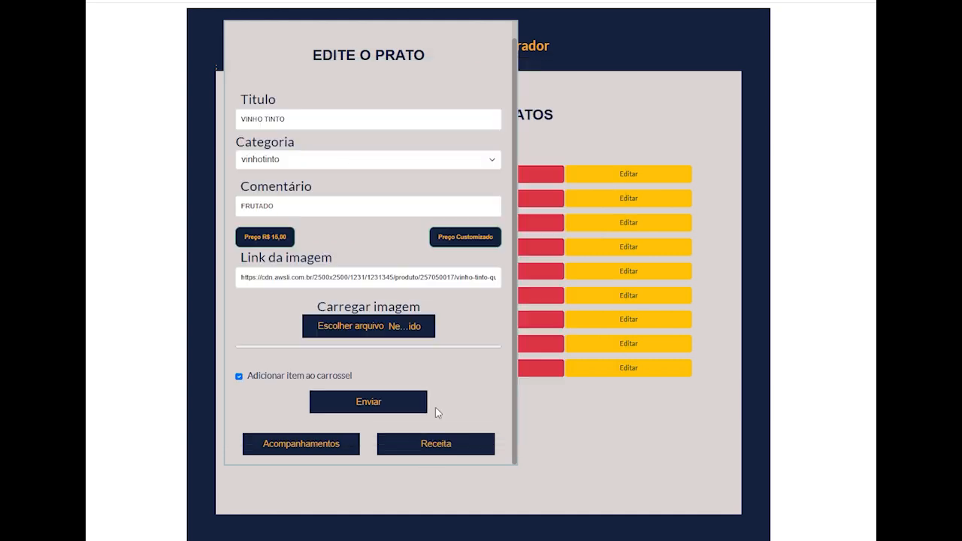
left_click(381, 407)
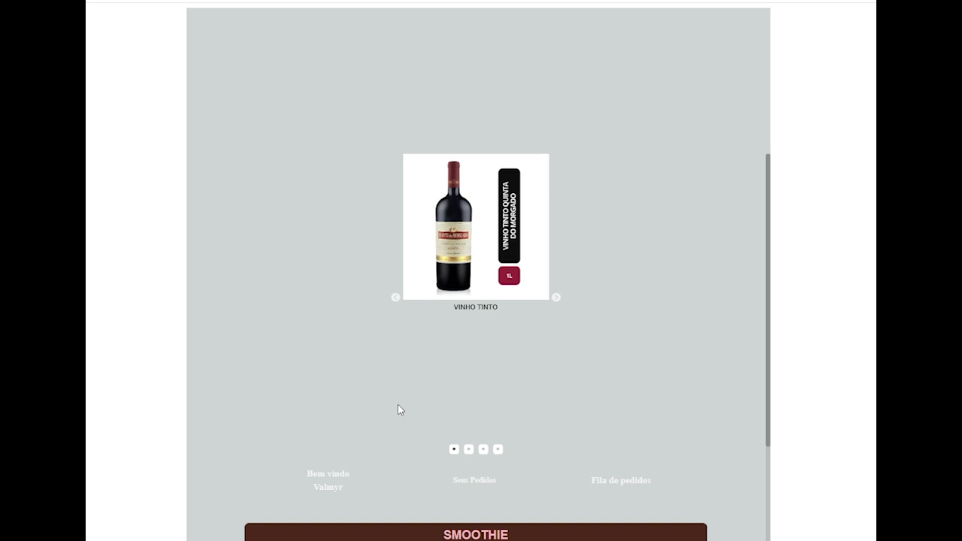
- Place an order for the VINHO TINTO dish from the Vinho Tinto category of the customer menu
scroll(514, 420, "down", 4)
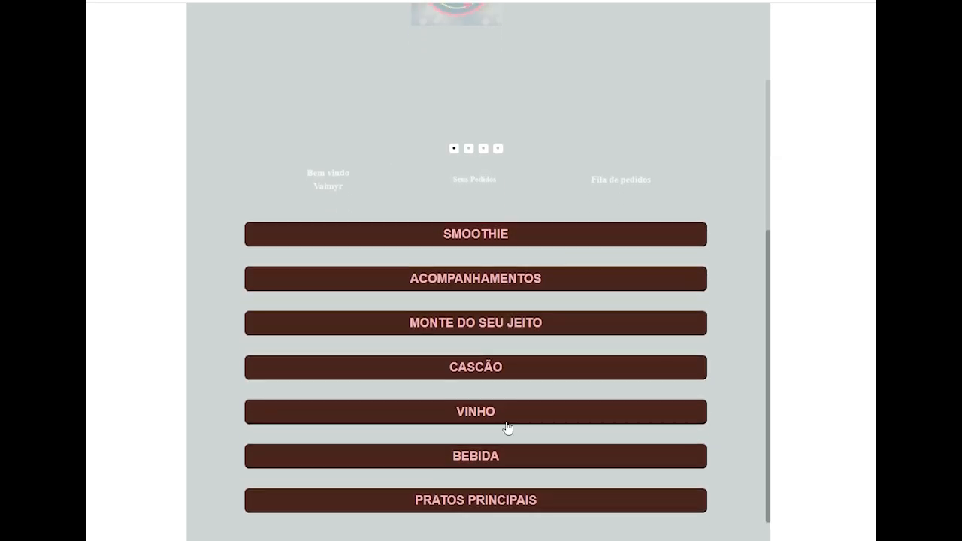
scroll(466, 418, "down", 2)
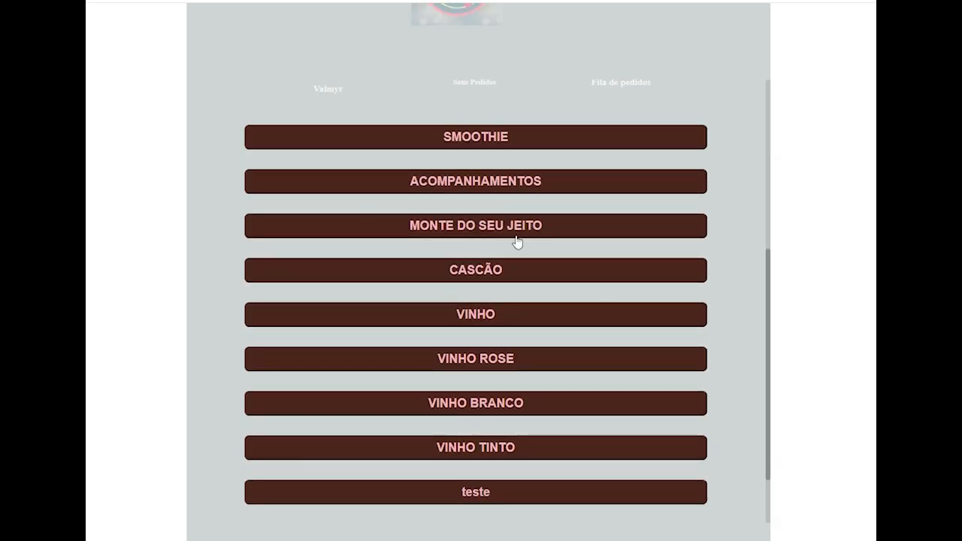
left_click(491, 455)
scroll(490, 448, "down", 2)
scroll(497, 425, "down", 2)
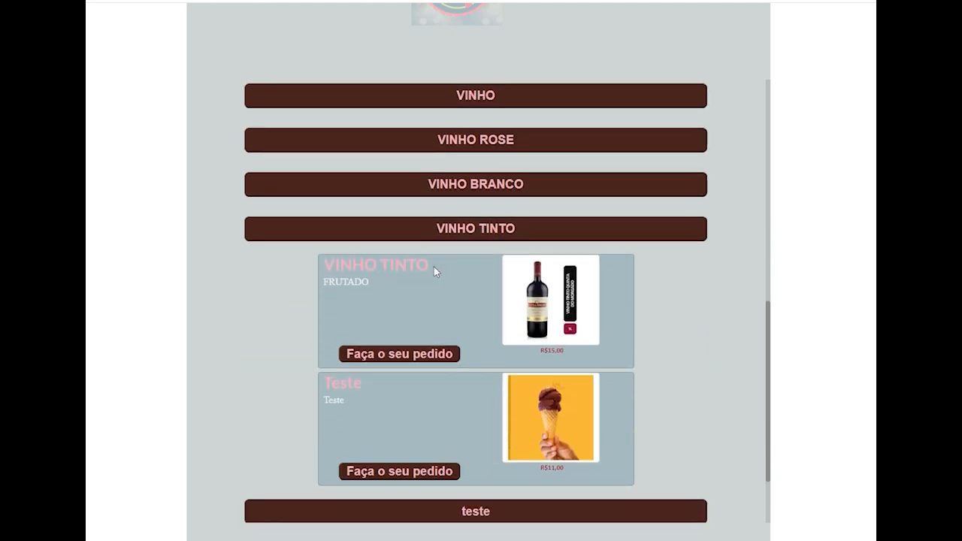
left_click(412, 357)
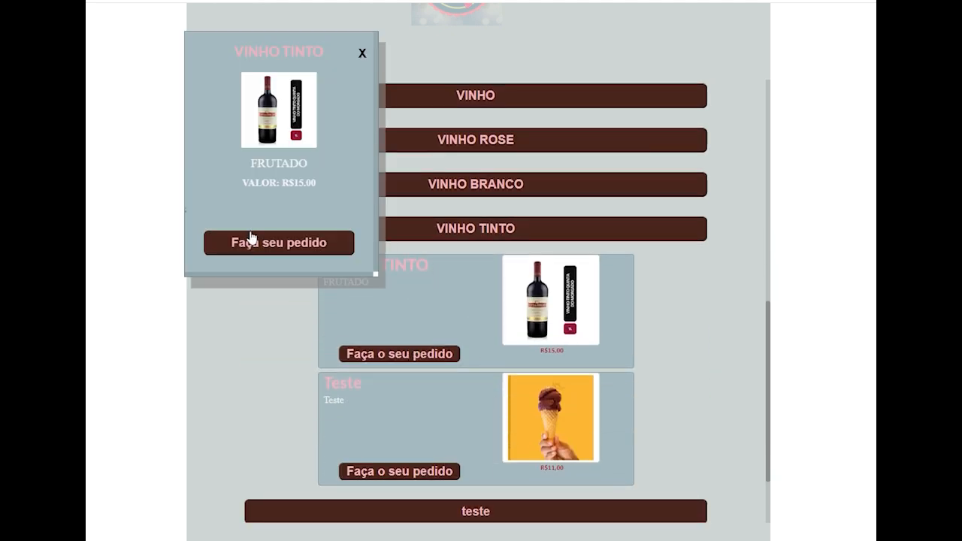
left_click(289, 245)
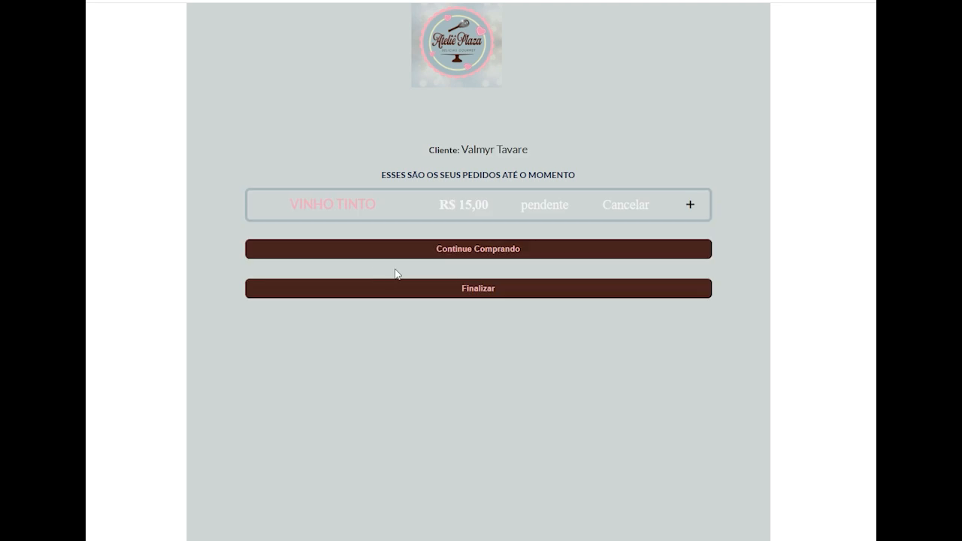
- Finalize the customer's VINHO TINTO order and continue to the order queue
left_click(480, 290)
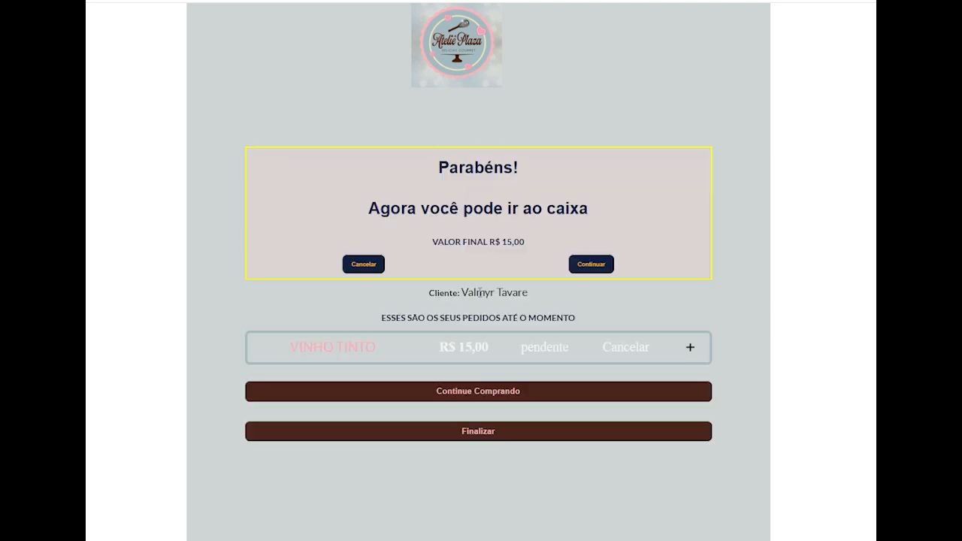
left_click(593, 266)
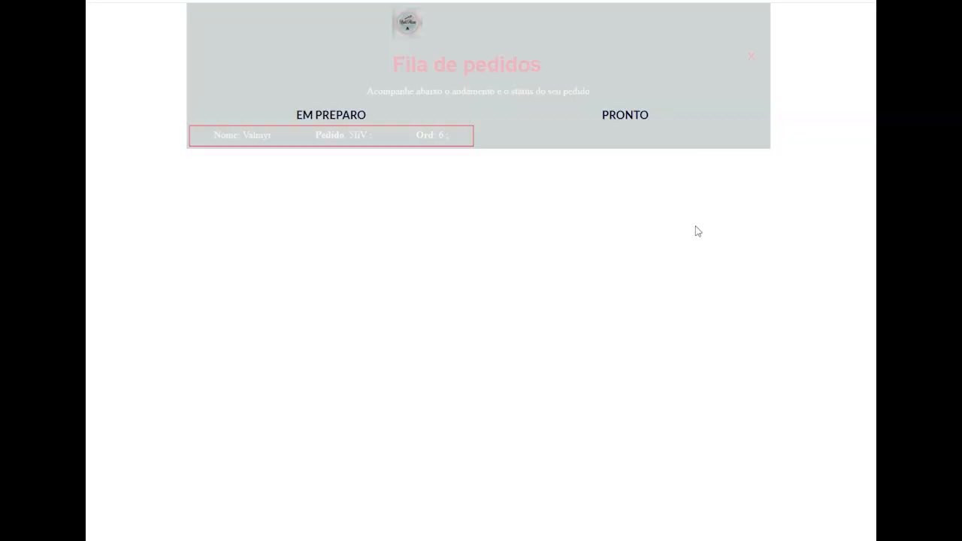
- Go to the administrator's PDV page and expand the pending VINHO TINTO order
left_click(408, 35)
scroll(571, 376, "down", 2)
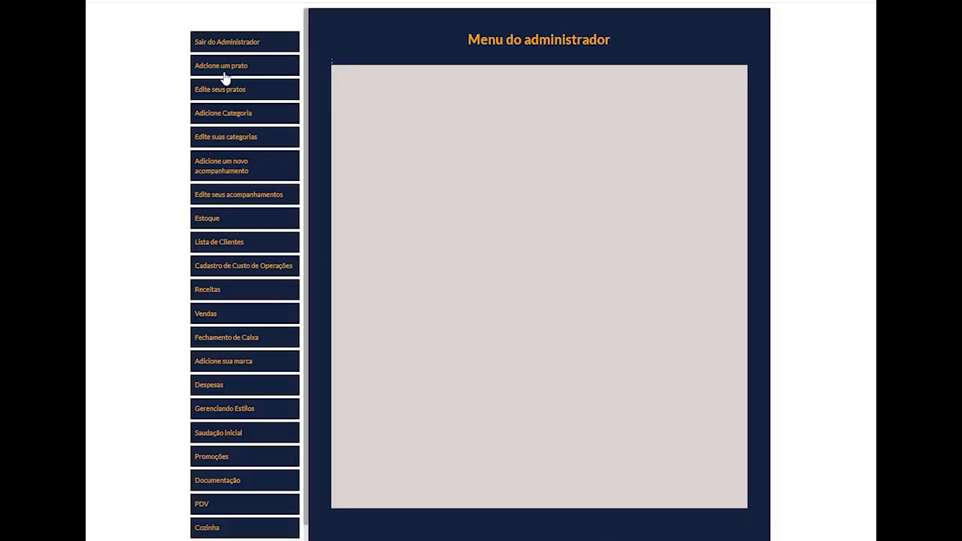
scroll(215, 460, "down", 1)
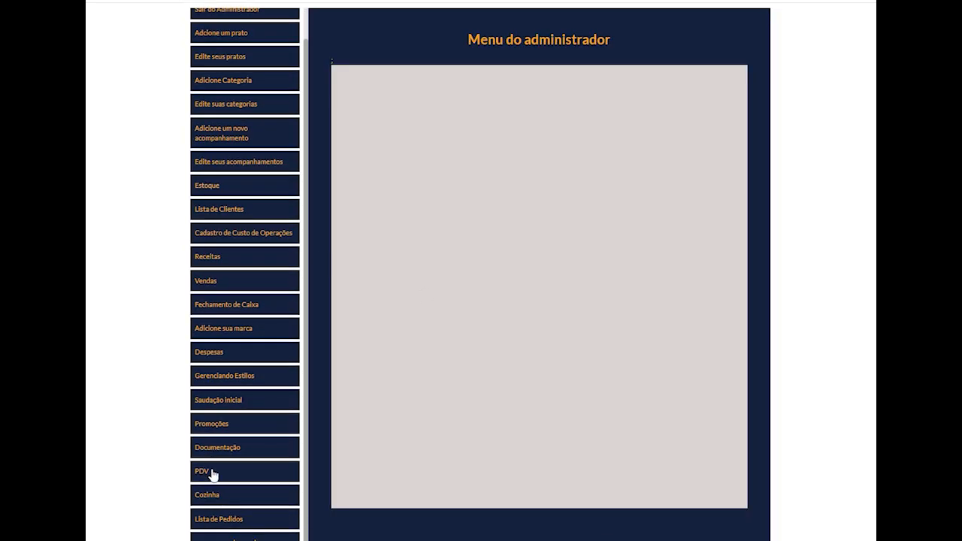
left_click(210, 471)
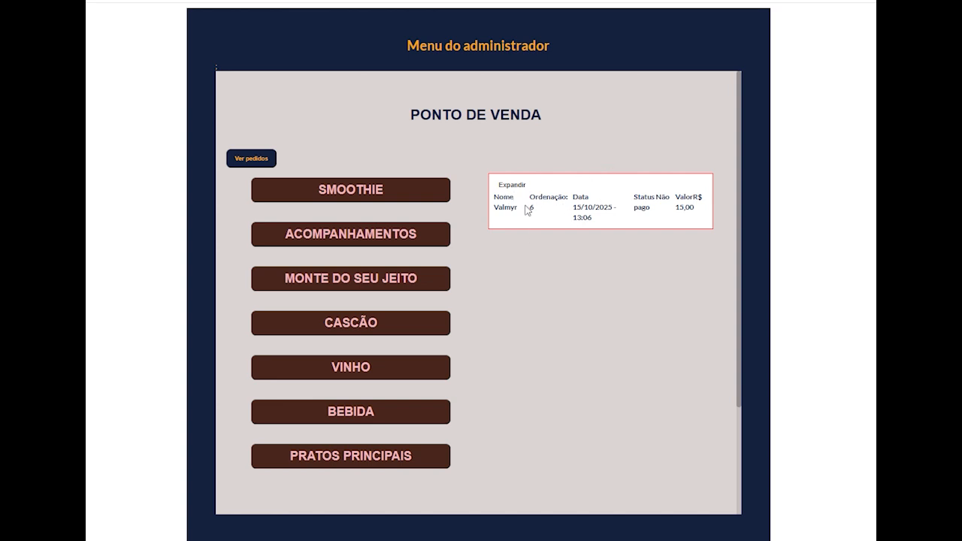
left_click(504, 185)
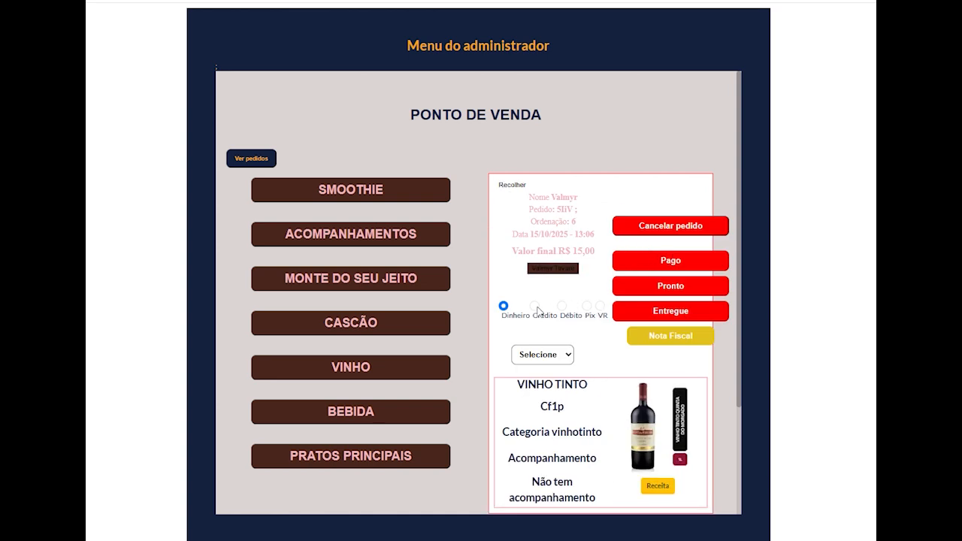
- Set the order's payment method to Crédito and mark the order as Pago, Pronto and Entregue
left_click(534, 307)
left_click(670, 261)
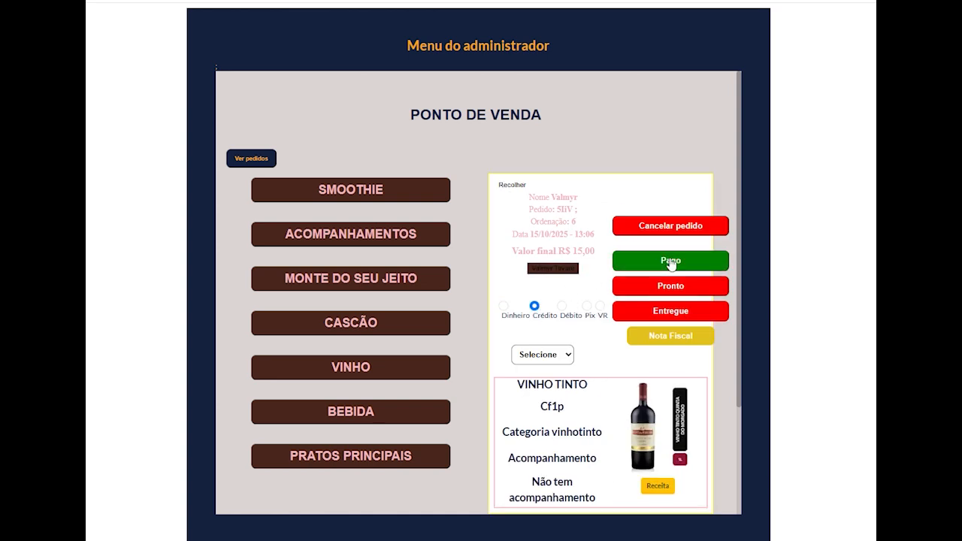
left_click(679, 287)
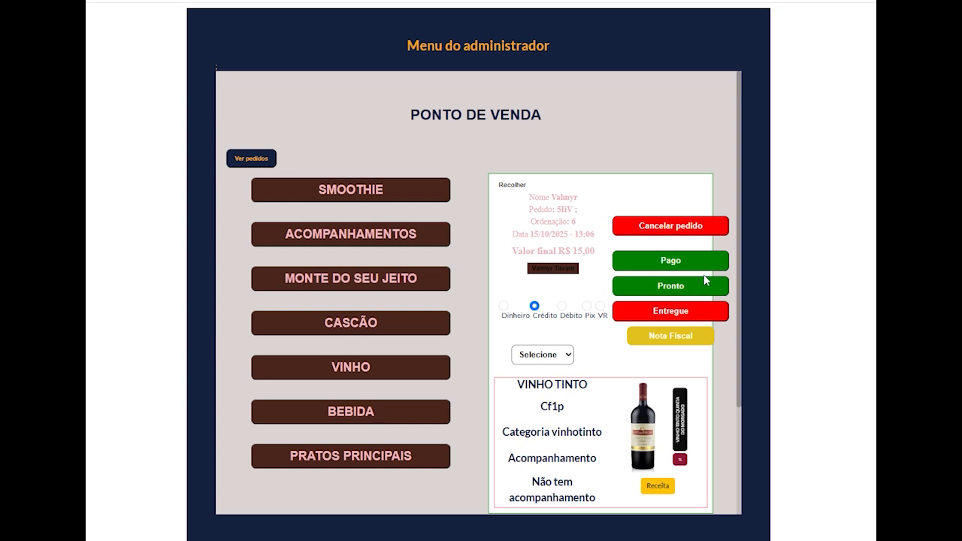
left_click(680, 311)
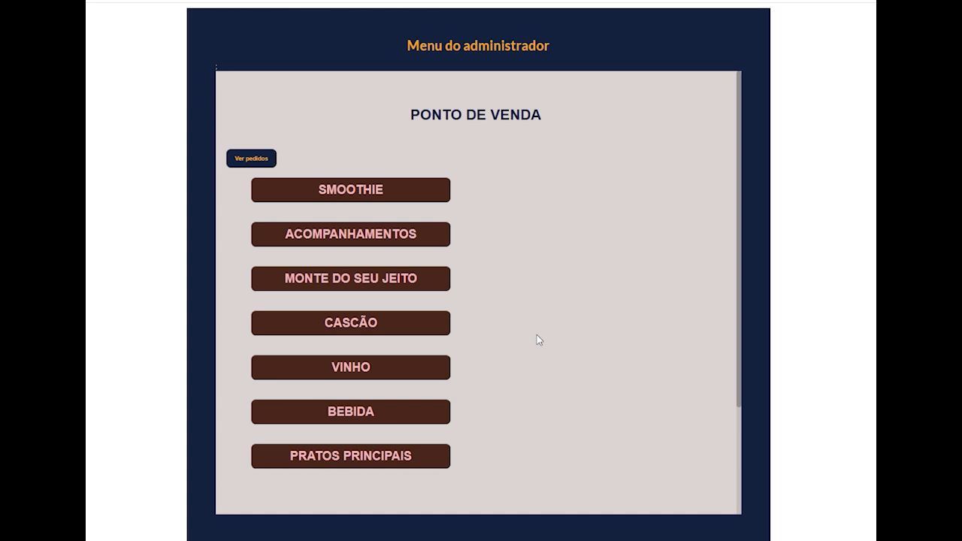
- Reload the administrator page, review the list of occurrences of Vinho Tinto São Roque in Estoque and close it
key("F5")
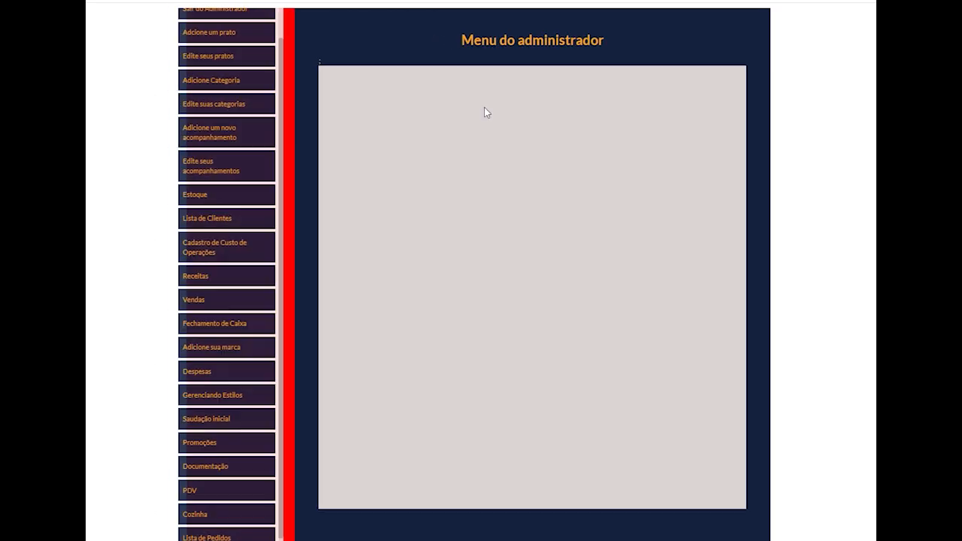
left_click(211, 193)
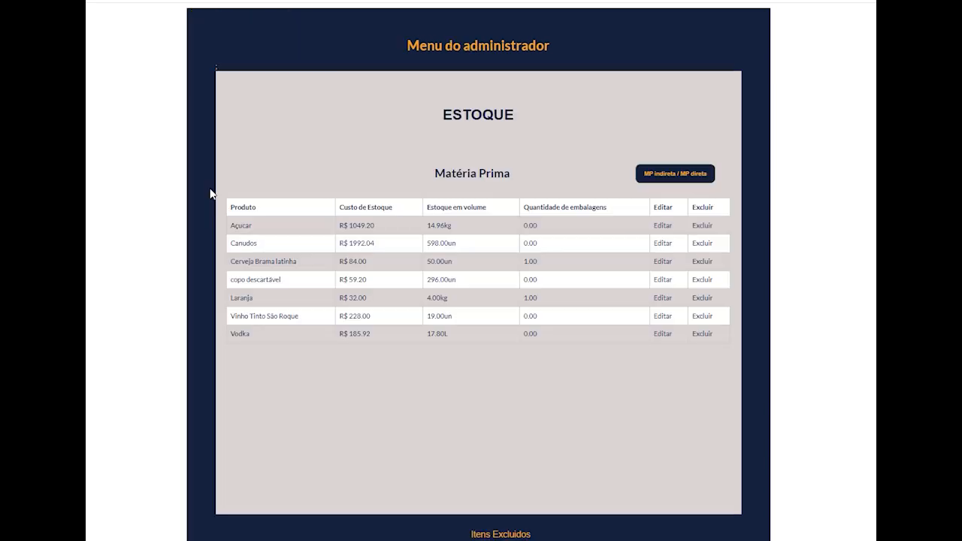
left_click(266, 314)
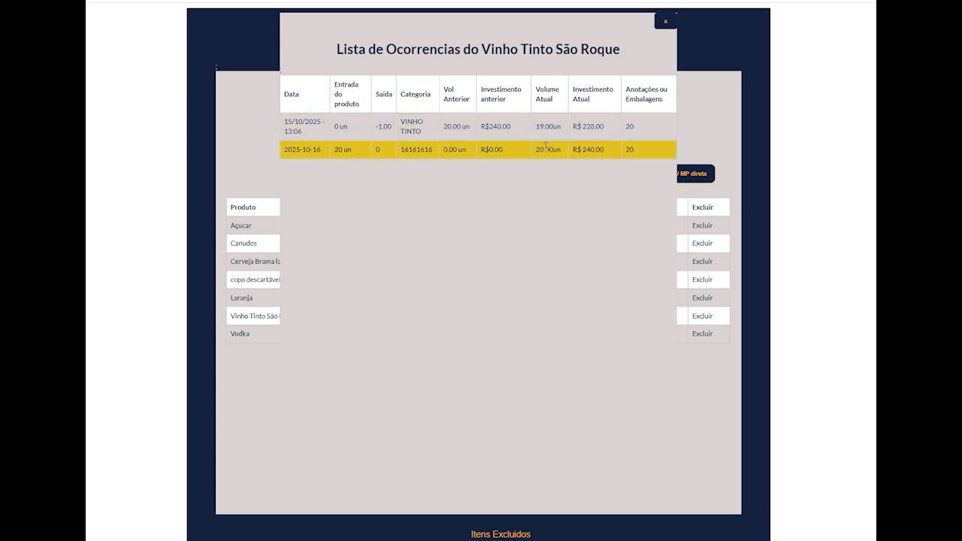
left_click(665, 21)
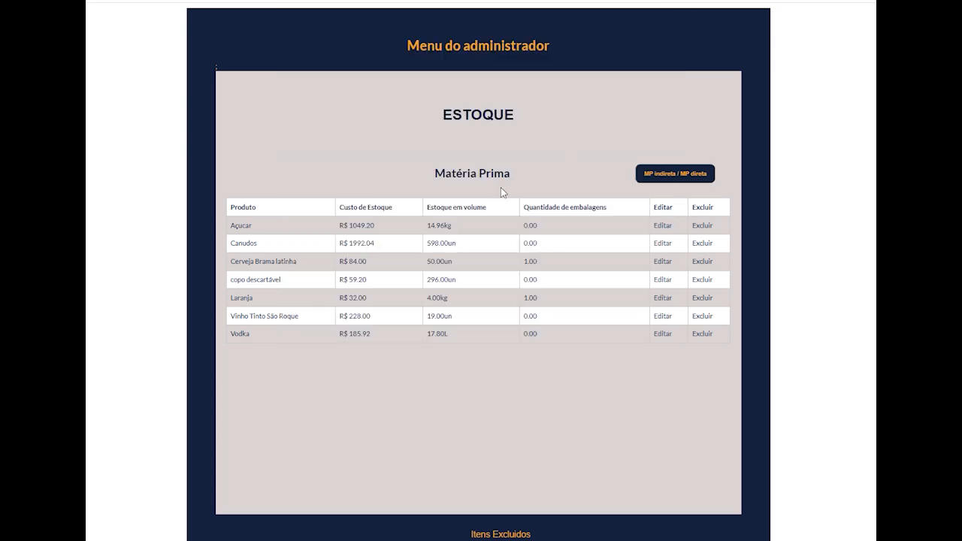